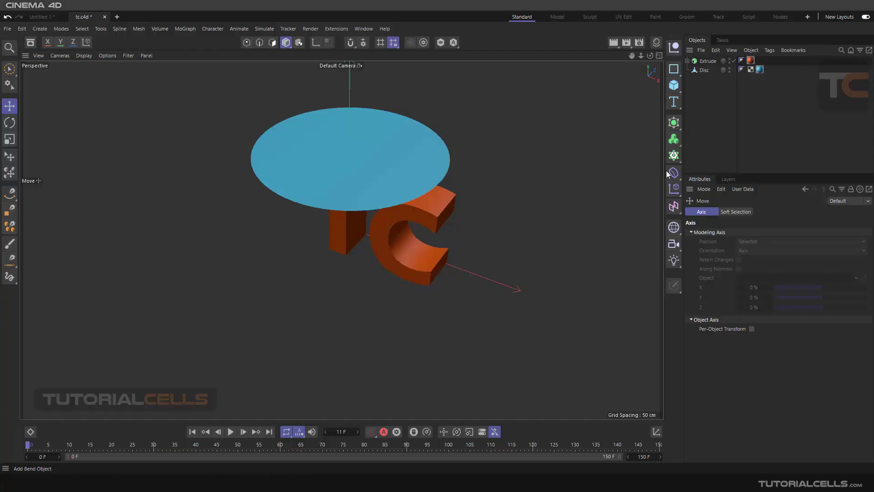
# - Add a Point Cache deformer from the Deformer palette and show its Object properties
pyautogui.click(669, 175)
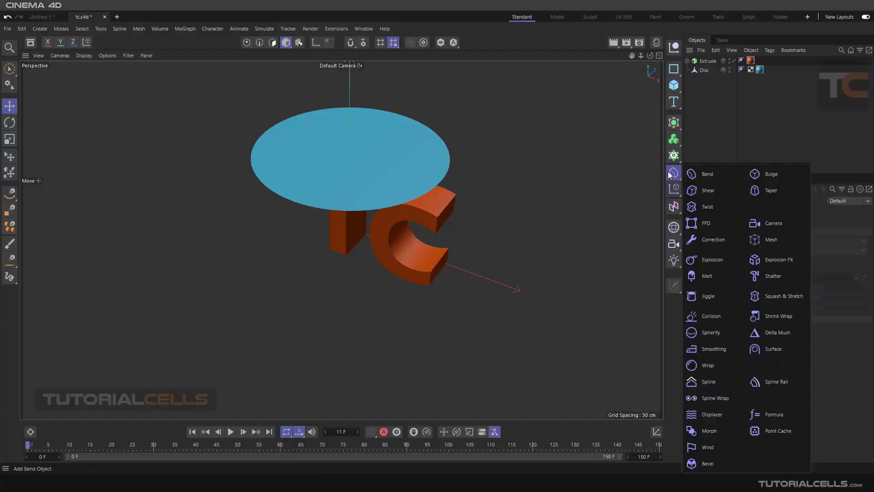
pyautogui.click(778, 430)
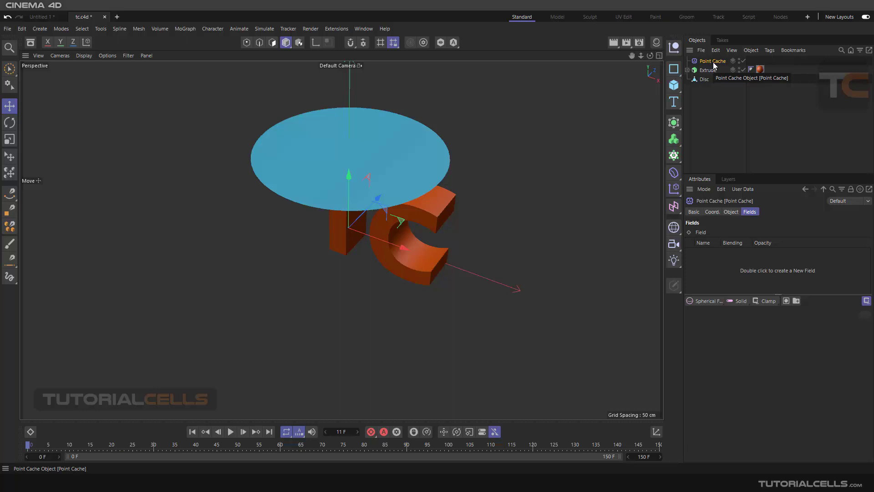
pyautogui.click(731, 212)
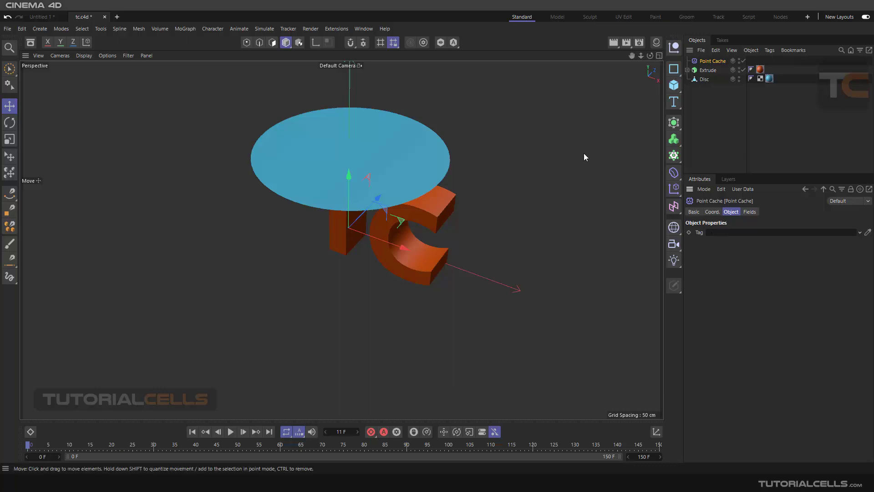
pyautogui.scroll(-2, 491, 170)
pyautogui.keyDown('alt'); pyautogui.moveTo(479, 174); pyautogui.dragTo(420, 196); pyautogui.keyUp('alt')
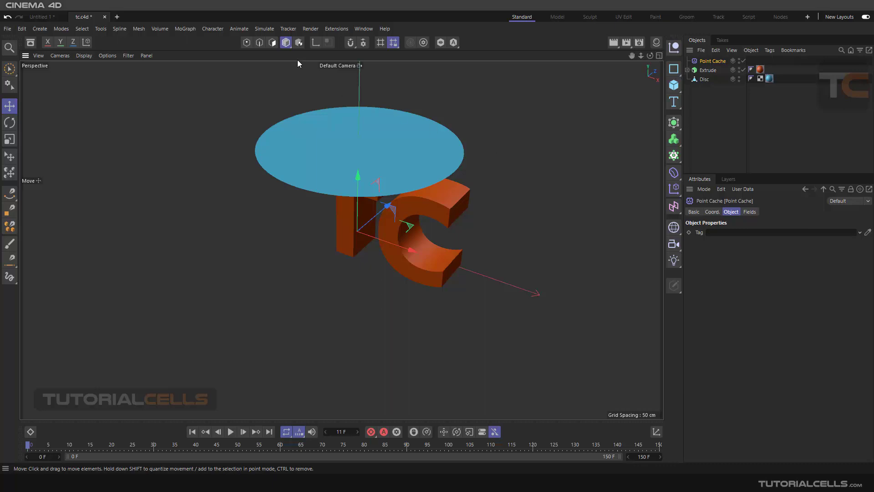
pyautogui.click(247, 43)
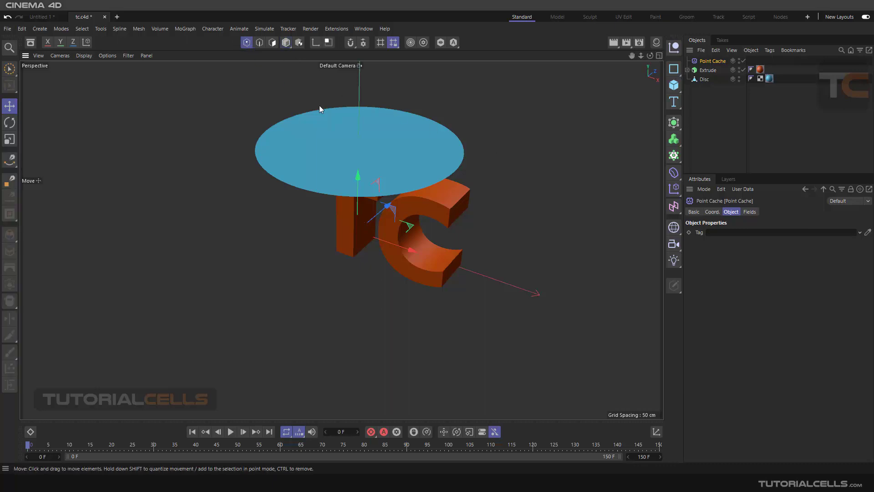
pyautogui.click(704, 78)
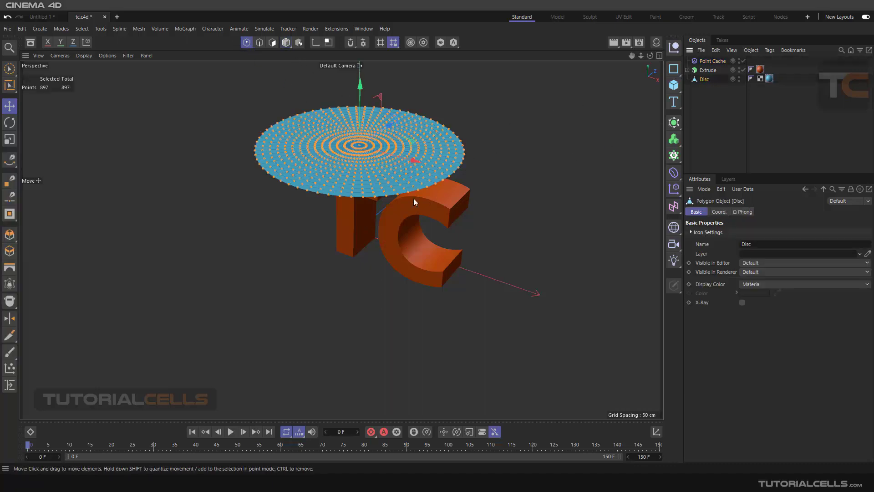
pyautogui.click(286, 43)
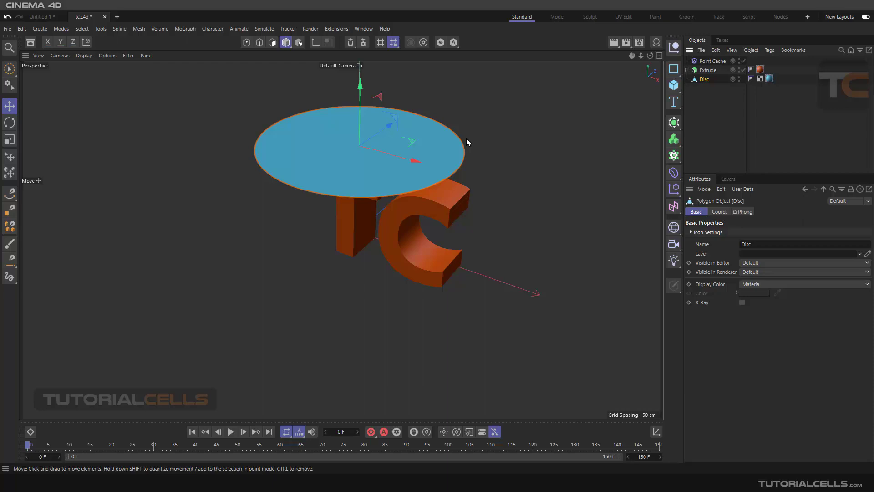
pyautogui.keyDown('alt'); pyautogui.moveTo(420, 135); pyautogui.dragTo(409, 162); pyautogui.keyUp('alt')
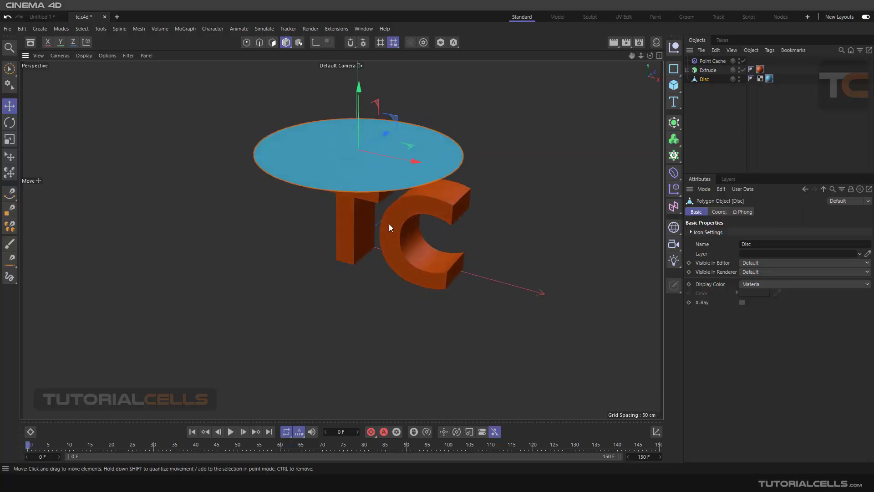
pyautogui.keyDown('alt'); pyautogui.moveTo(406, 236); pyautogui.dragTo(405, 218); pyautogui.keyUp('alt')
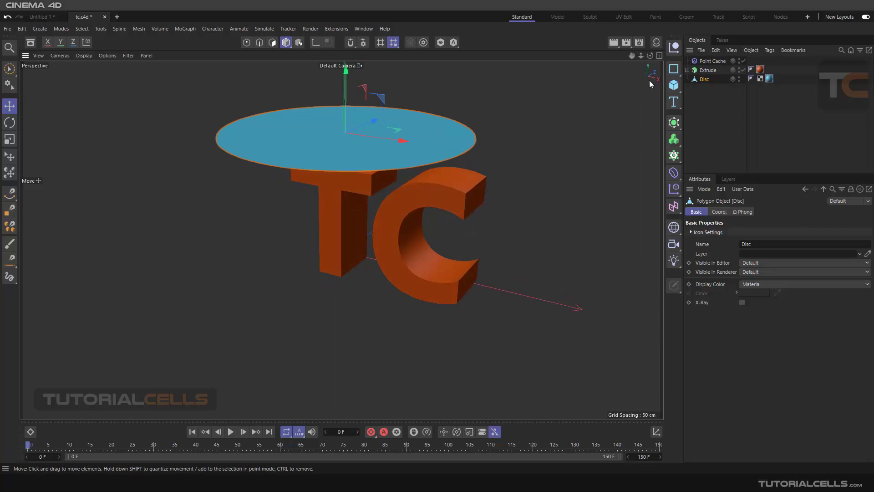
# - Add a Cloth simulation tag to the Disc
pyautogui.rightClick(702, 81)
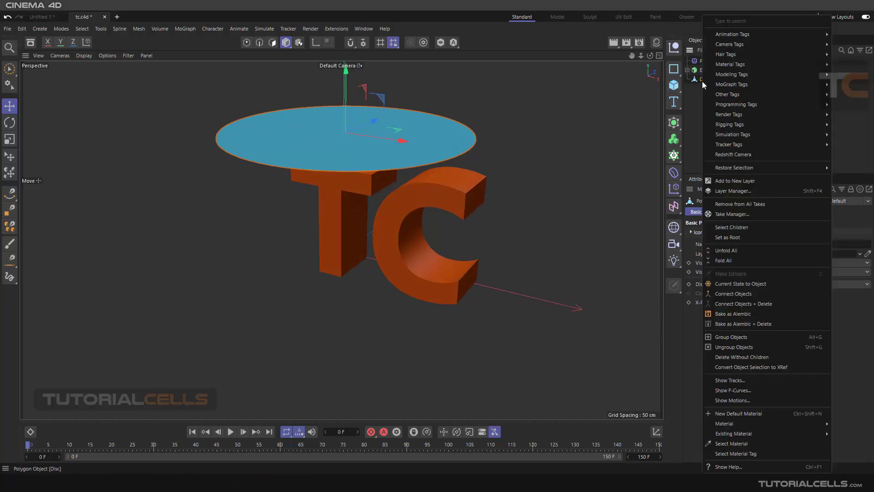
pyautogui.moveTo(724, 134)
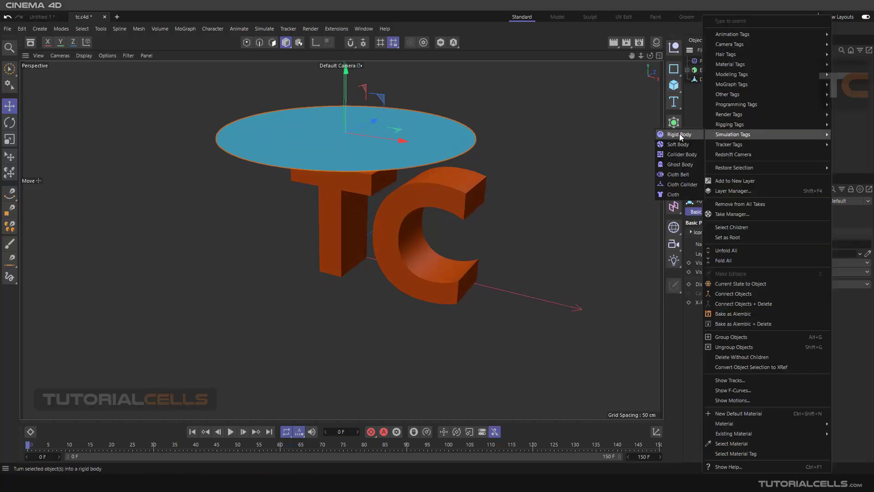
pyautogui.click(673, 195)
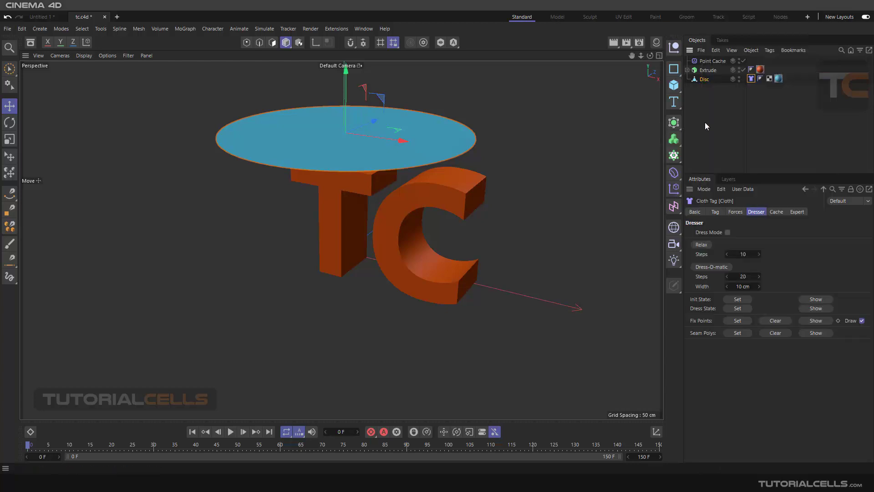
# - Give the Extrude TC letters a Cloth Collider tag
pyautogui.click(707, 71)
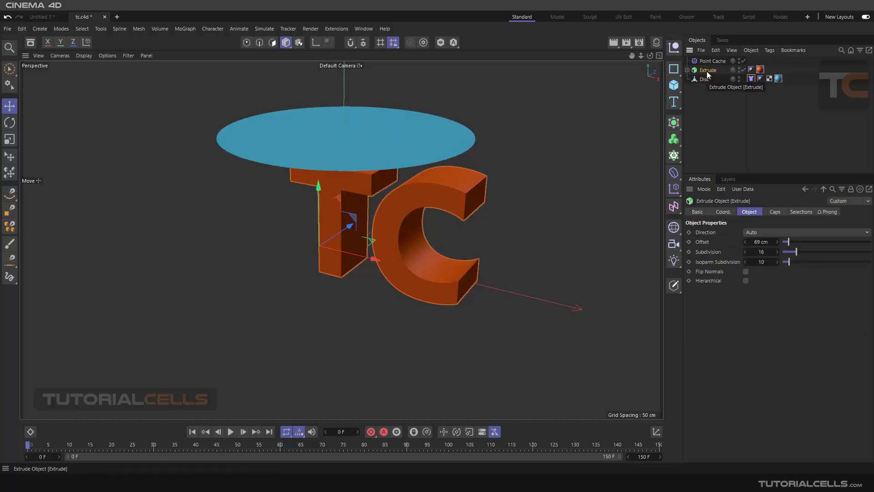
pyautogui.rightClick(707, 74)
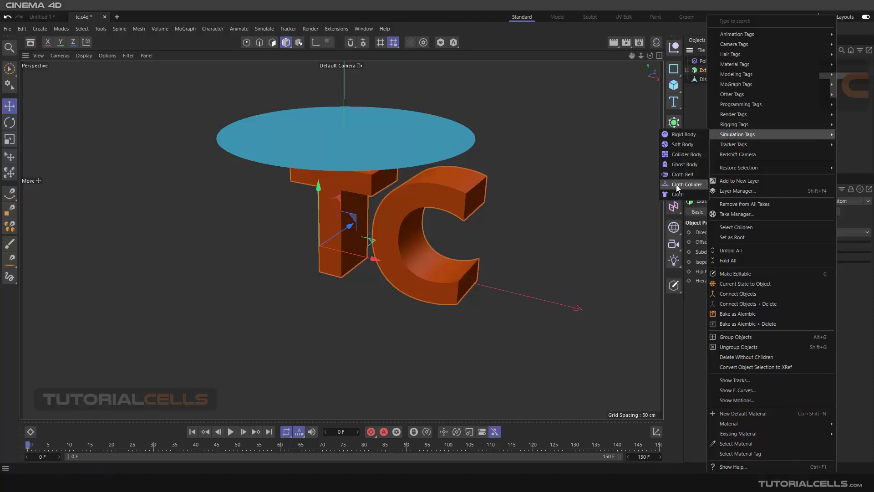
pyautogui.click(677, 185)
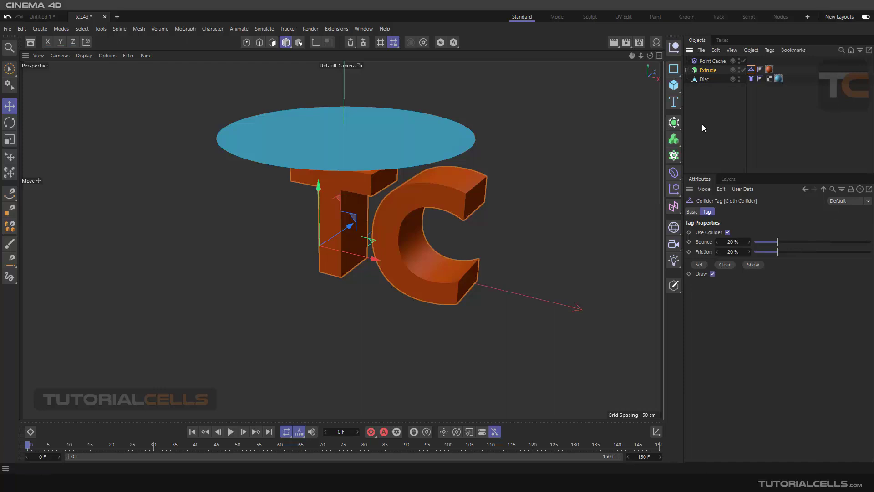
pyautogui.scroll(-8, 376, 341)
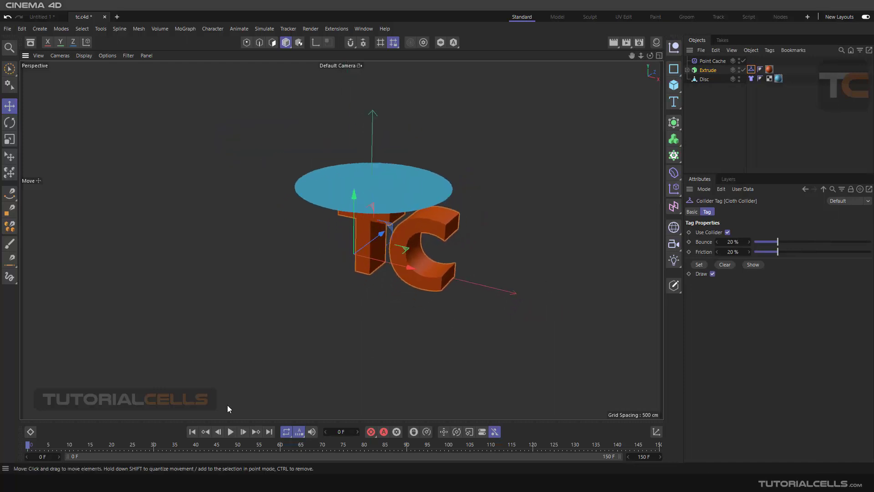
# - Play the cloth drape, pause, scrub back to frame 74, then rewind to the start
pyautogui.click(232, 433)
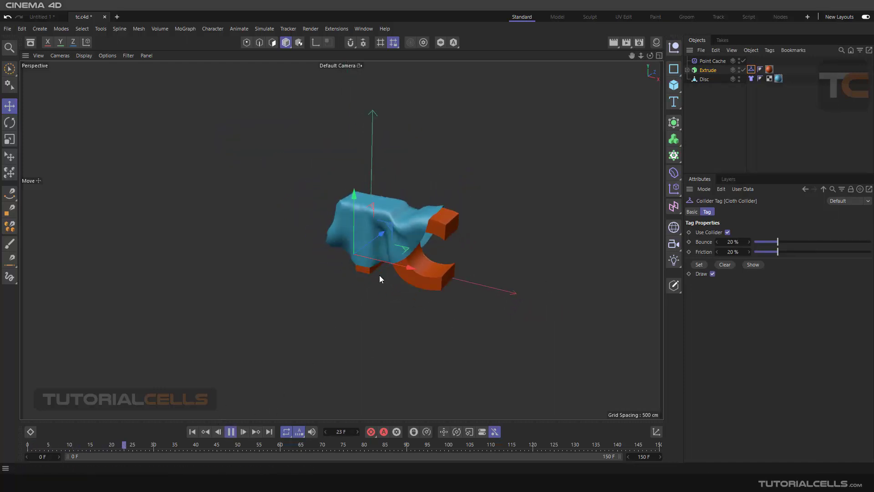
pyautogui.scroll(4, 388, 227)
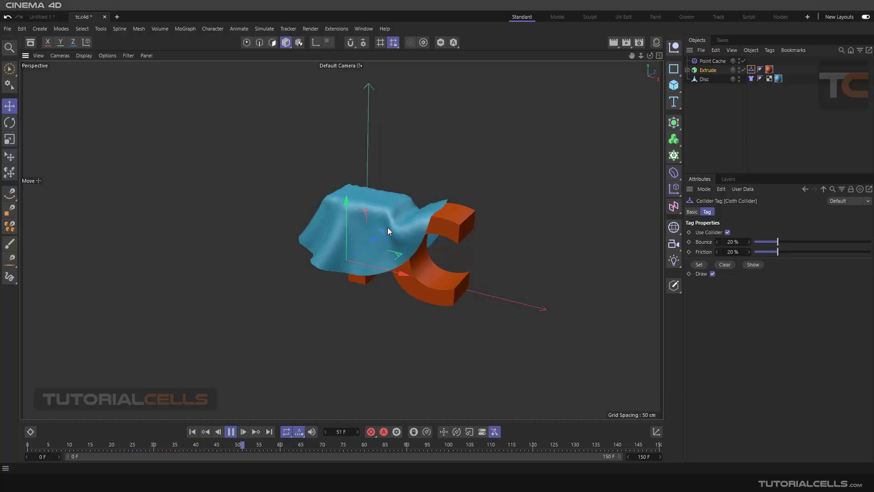
pyautogui.click(230, 432)
pyautogui.scroll(2, 407, 246)
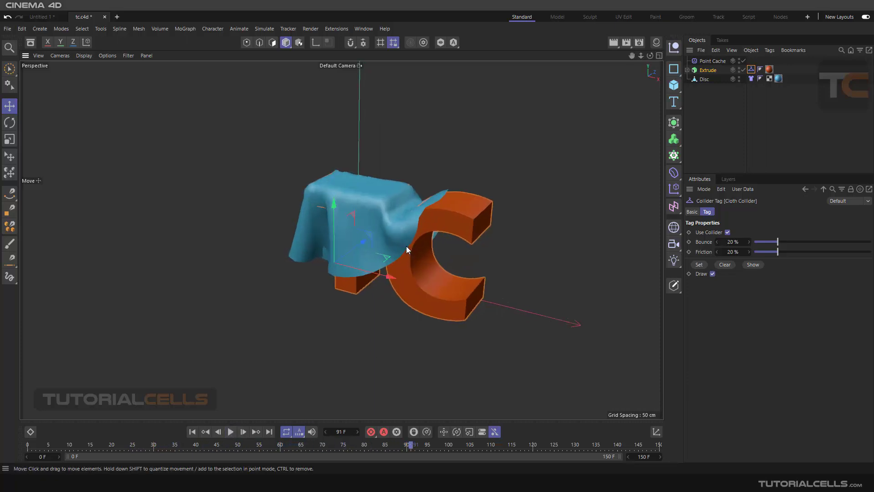
pyautogui.scroll(1, 407, 246)
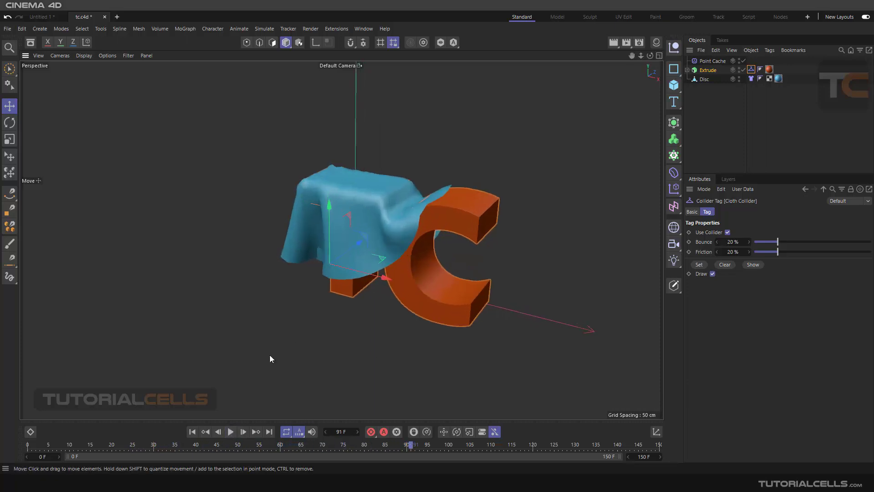
pyautogui.click(398, 444)
pyautogui.moveTo(384, 447); pyautogui.dragTo(290, 442)
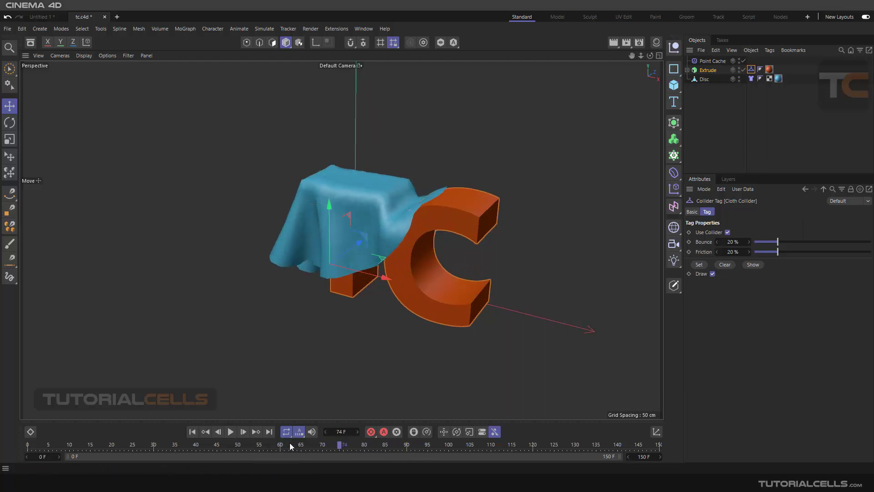
pyautogui.click(192, 432)
pyautogui.keyDown('alt'); pyautogui.moveTo(574, 177); pyautogui.dragTo(447, 194); pyautogui.keyUp('alt')
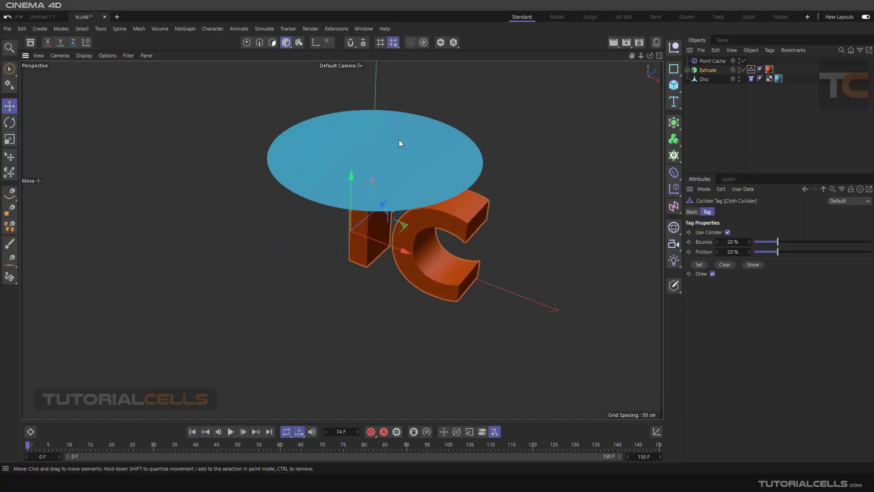
# - Inspect the Disc's 897 mesh points in Points and Polygons modes, then return to Model mode
pyautogui.click(325, 134)
pyautogui.click(247, 44)
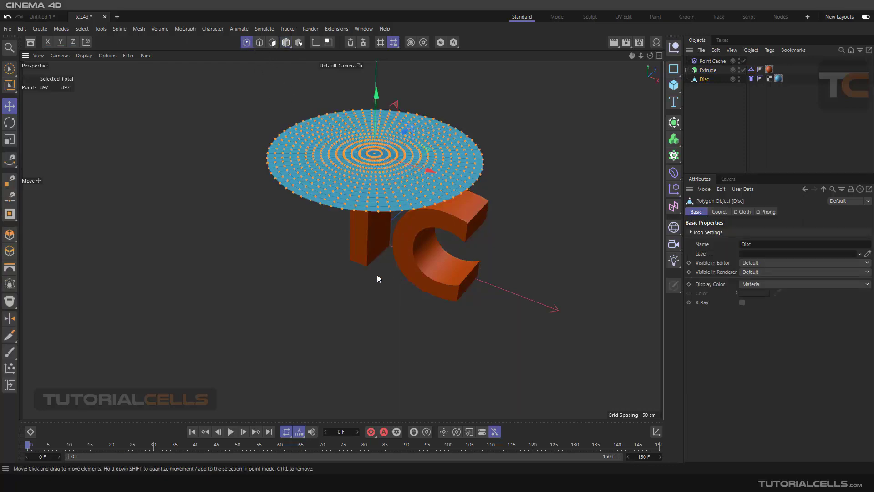
pyautogui.click(286, 43)
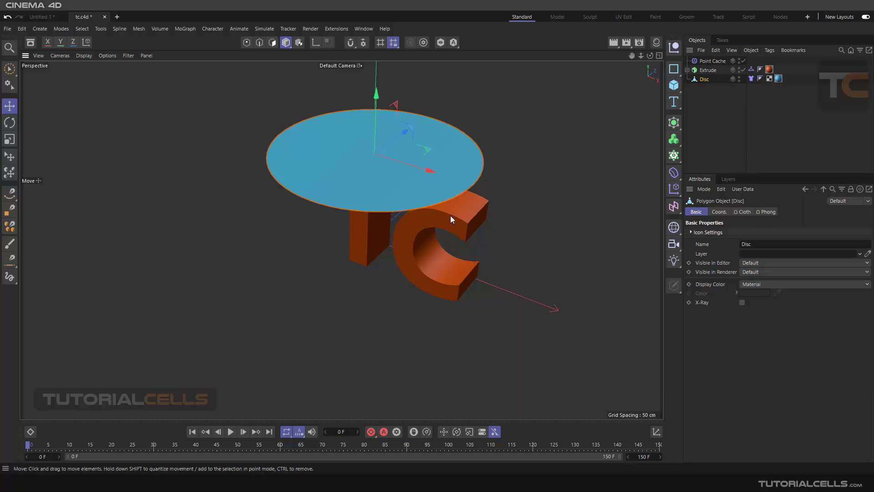
pyautogui.click(248, 44)
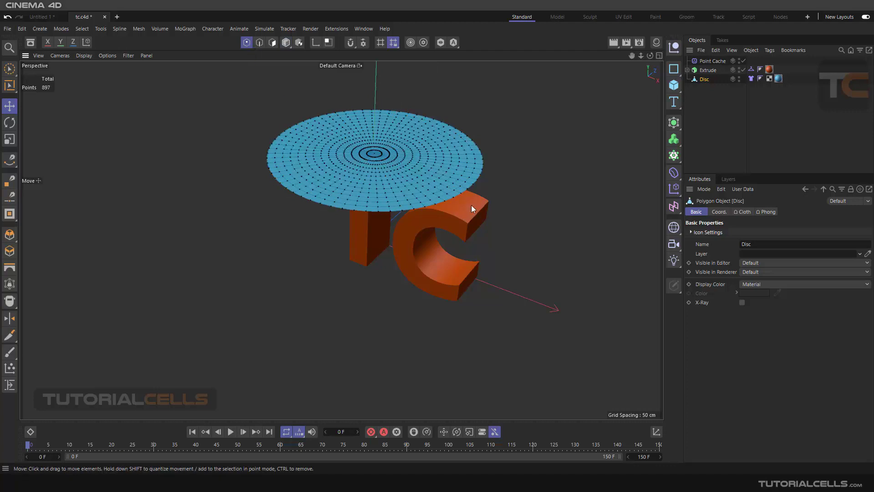
pyautogui.click(285, 42)
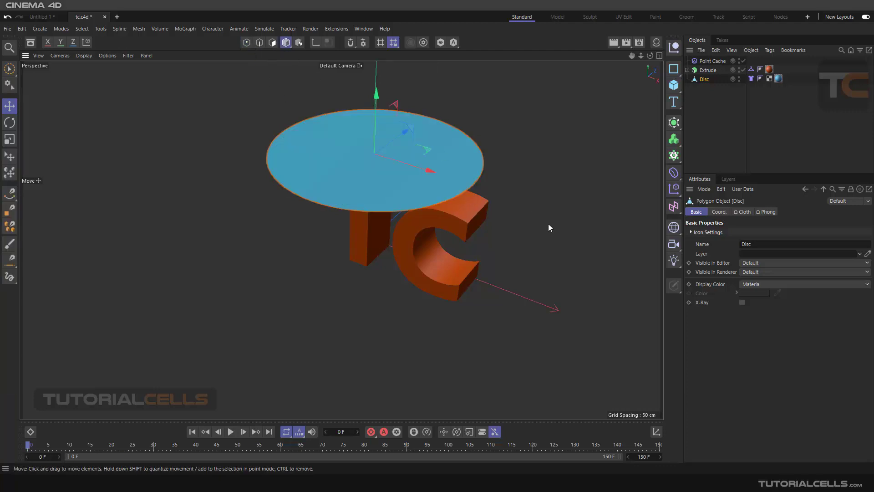
pyautogui.keyDown('alt'); pyautogui.moveTo(548, 223); pyautogui.dragTo(484, 226); pyautogui.keyUp('alt')
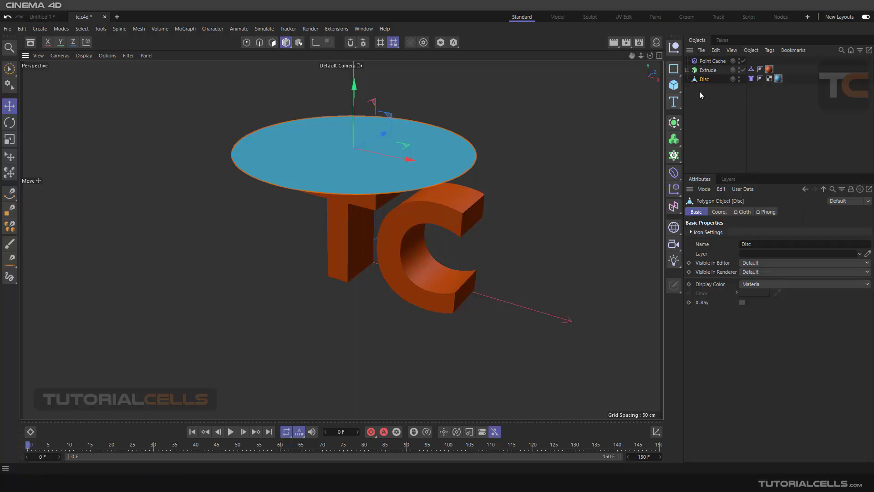
# - Add a Rigging Point Cache tag to the Disc and store its starting state
pyautogui.rightClick(704, 80)
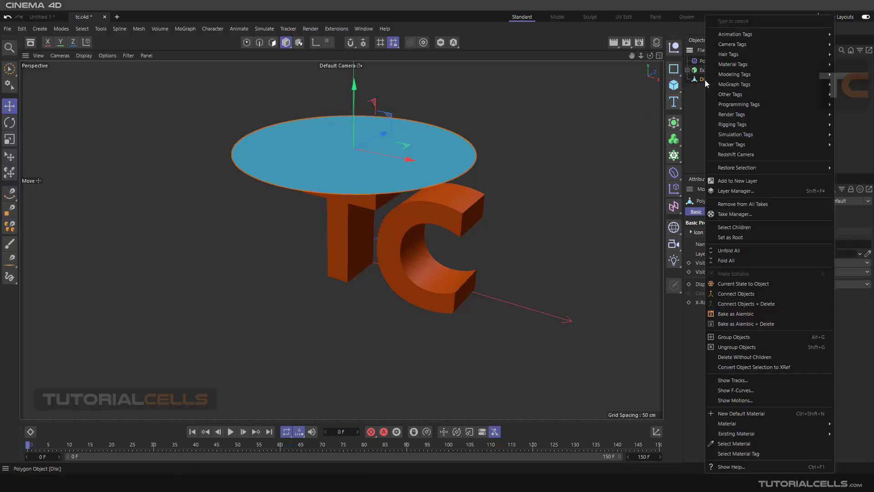
pyautogui.moveTo(726, 127)
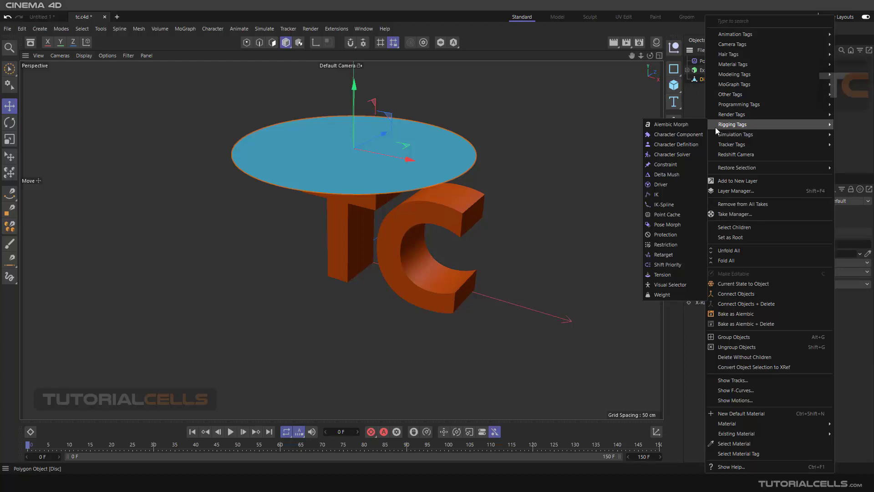
pyautogui.click(675, 219)
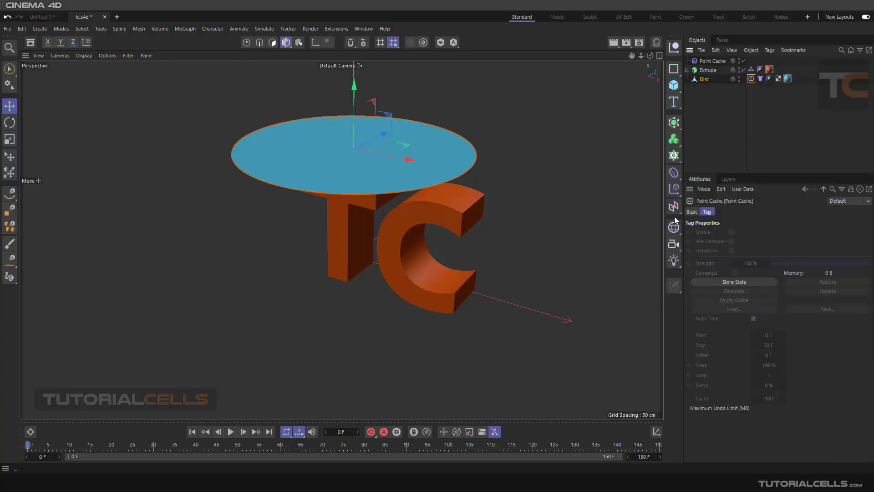
pyautogui.click(720, 283)
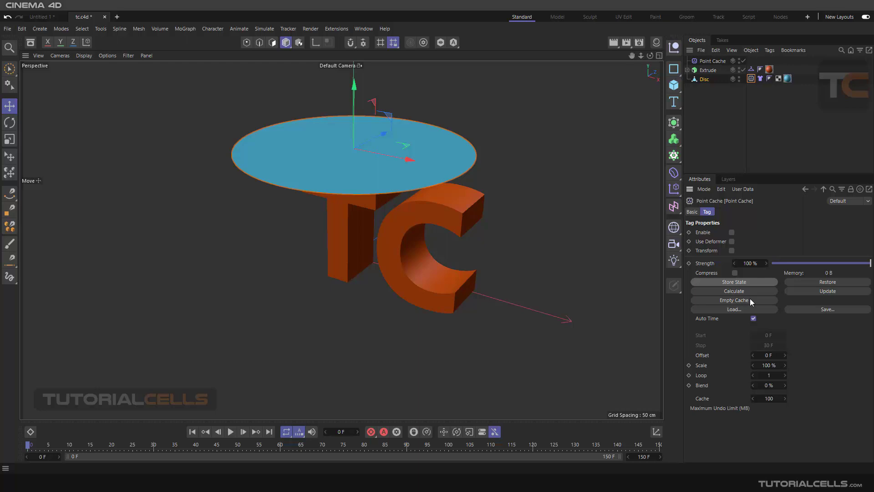
pyautogui.click(760, 79)
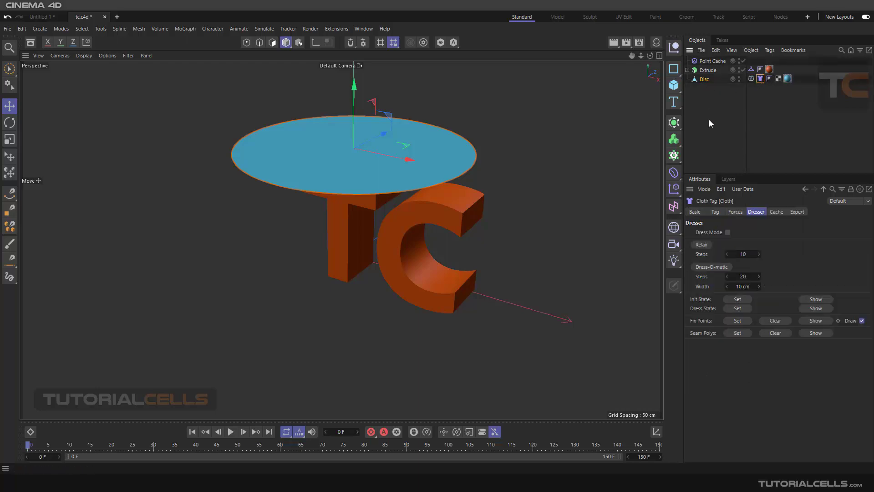
# - Compare the Cloth tag's Cache settings with the Point Cache tag, ending on the Point Cache tag
pyautogui.click(775, 213)
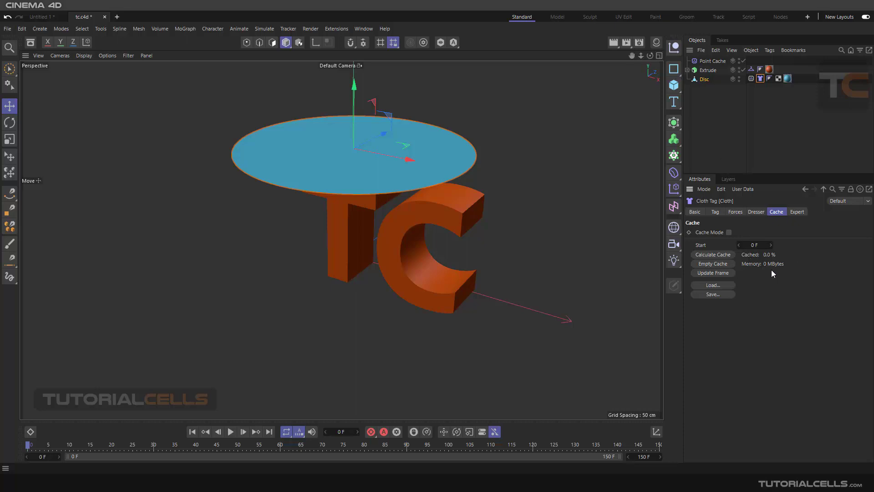
pyautogui.click(751, 78)
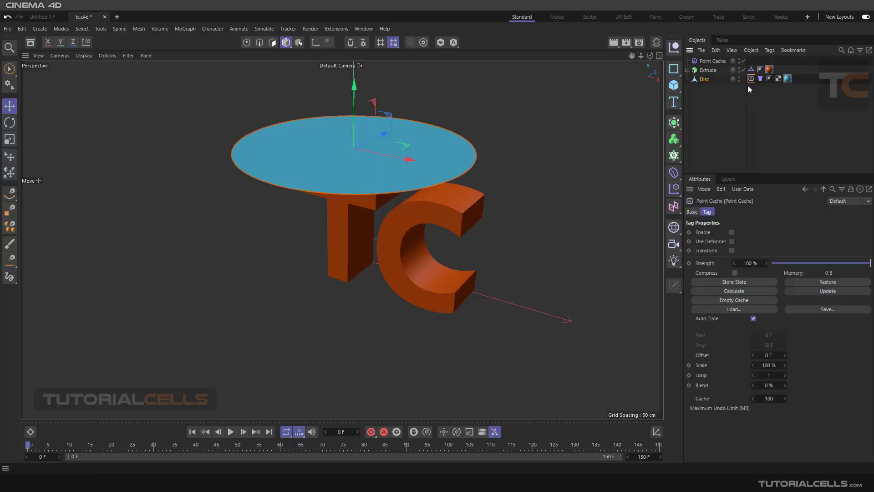
pyautogui.click(760, 78)
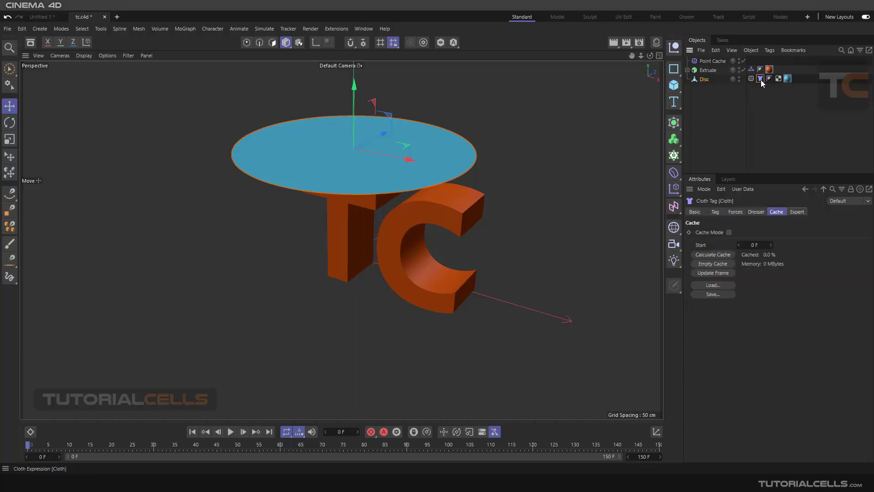
pyautogui.click(751, 78)
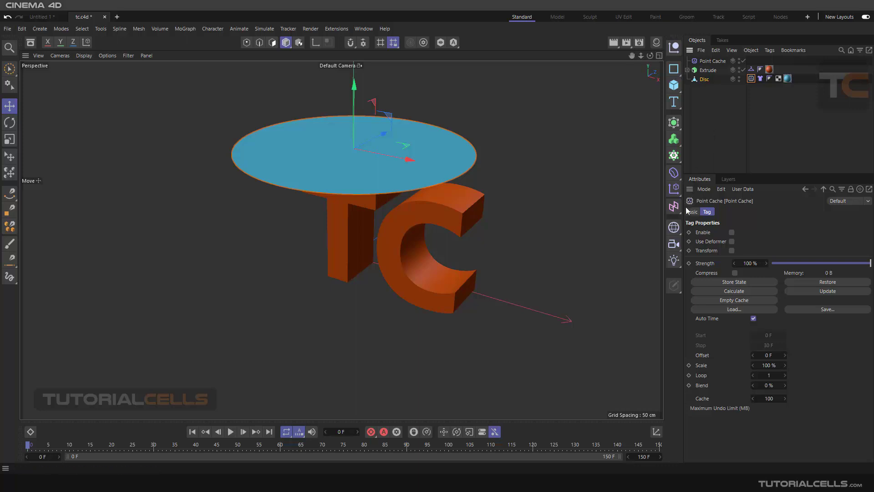
# - Calculate the cloth drape into the Point Cache (3.10 MB) and preview it by playing and scrubbing
pyautogui.click(731, 290)
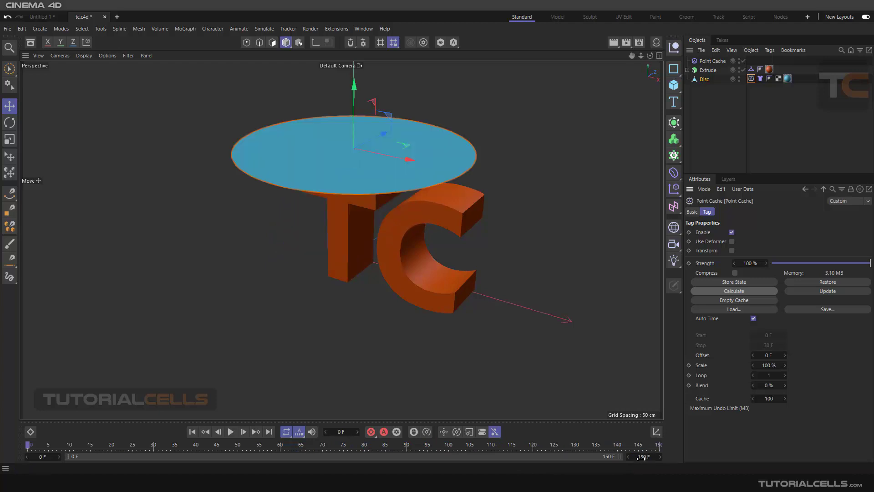
pyautogui.click(230, 431)
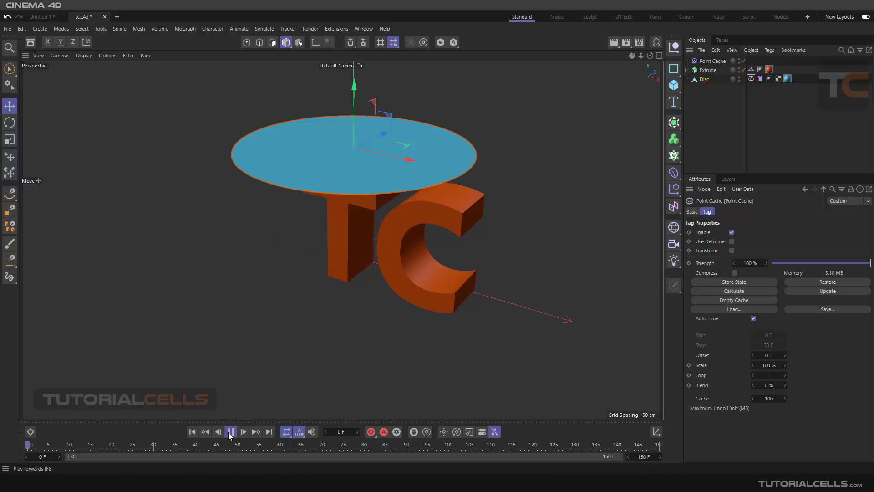
pyautogui.click(150, 443)
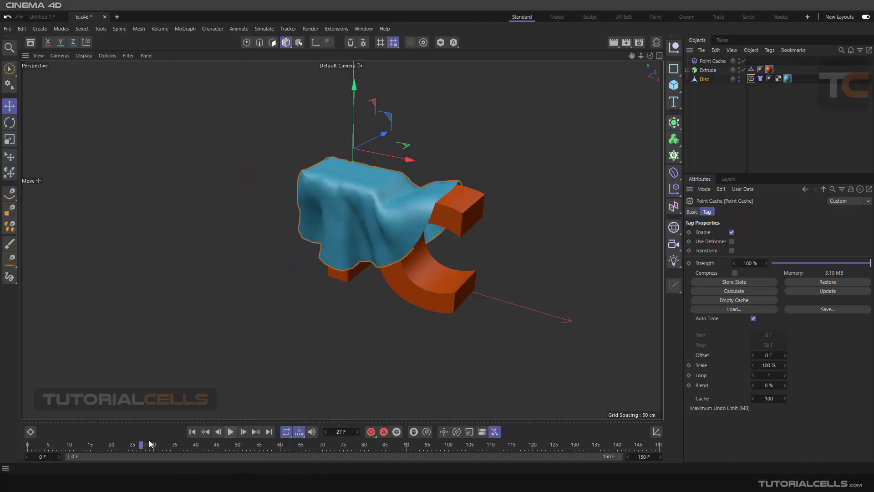
pyautogui.moveTo(134, 448); pyautogui.dragTo(278, 444)
# - Duplicate the Disc as Disc.1, strip its tags, then delete that copy to start over
pyautogui.click(192, 431)
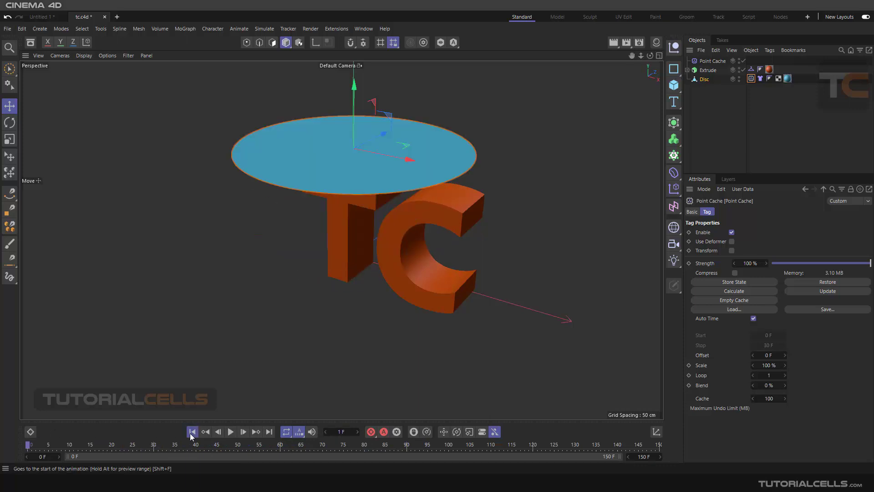
pyautogui.scroll(-8, 432, 186)
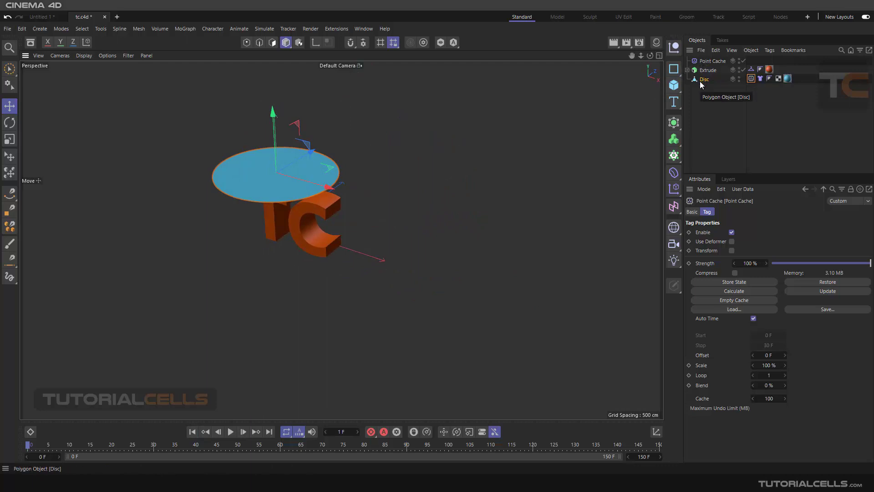
pyautogui.moveTo(700, 81); pyautogui.dragTo(702, 87)
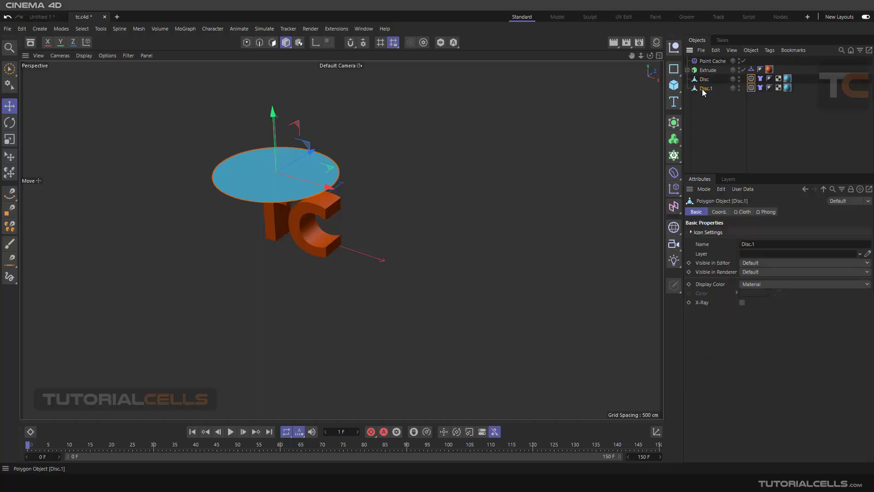
pyautogui.moveTo(337, 192); pyautogui.dragTo(388, 196)
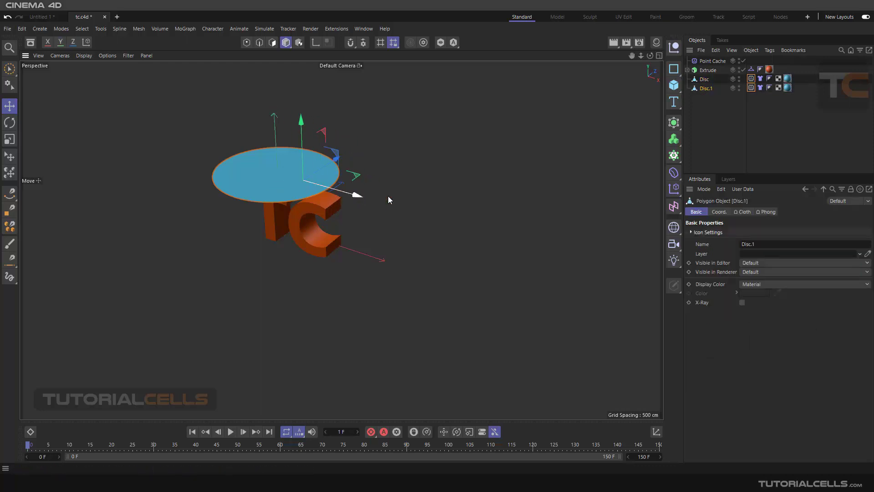
pyautogui.click(760, 88)
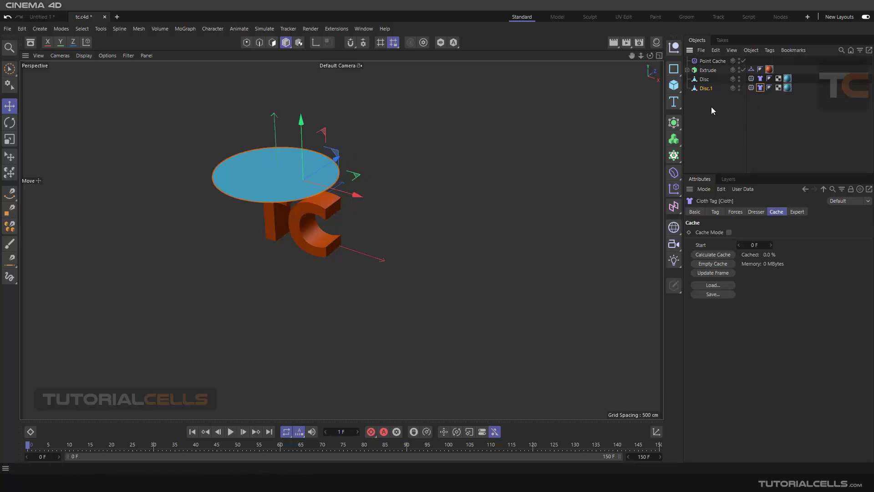
pyautogui.press('Delete')
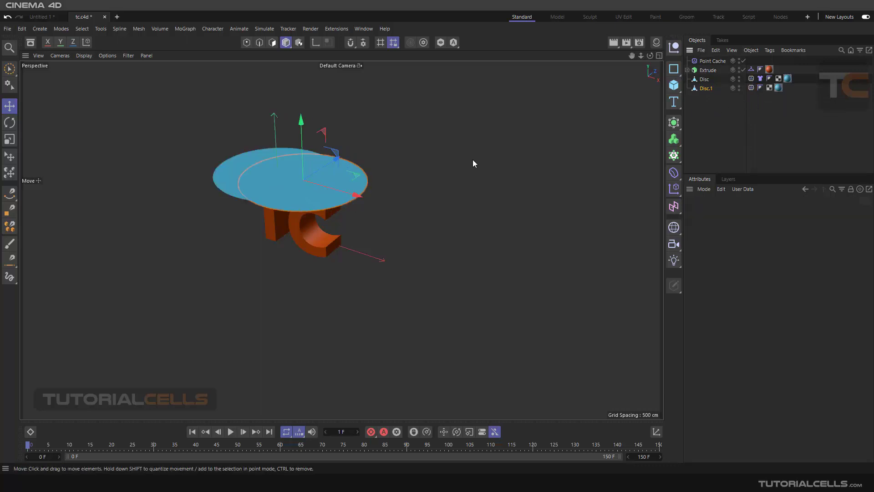
pyautogui.moveTo(359, 194); pyautogui.dragTo(476, 227)
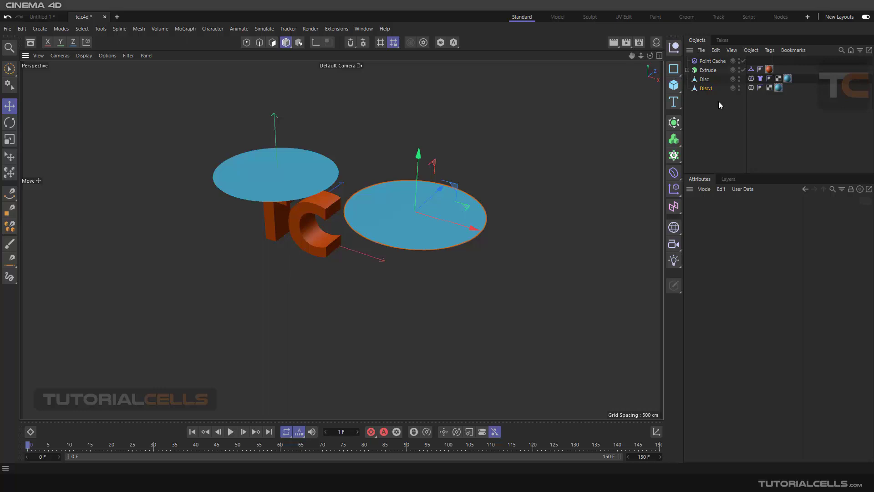
pyautogui.click(749, 88)
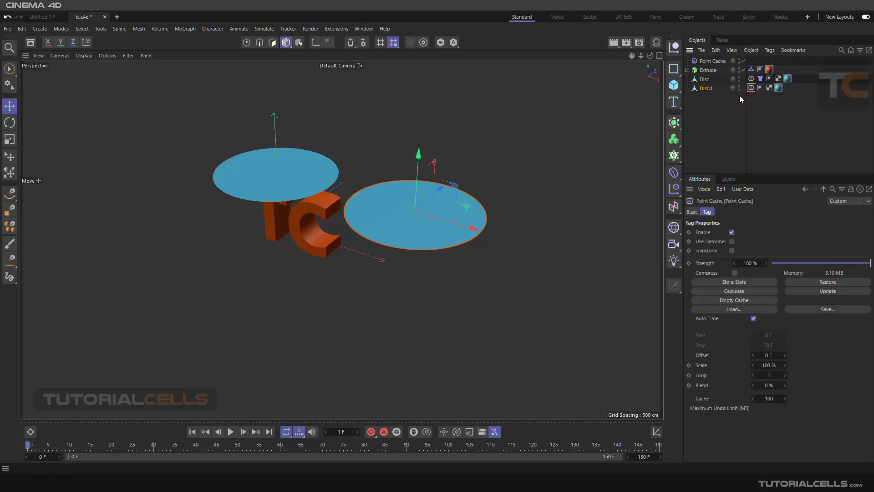
pyautogui.press('Delete')
pyautogui.click(705, 89)
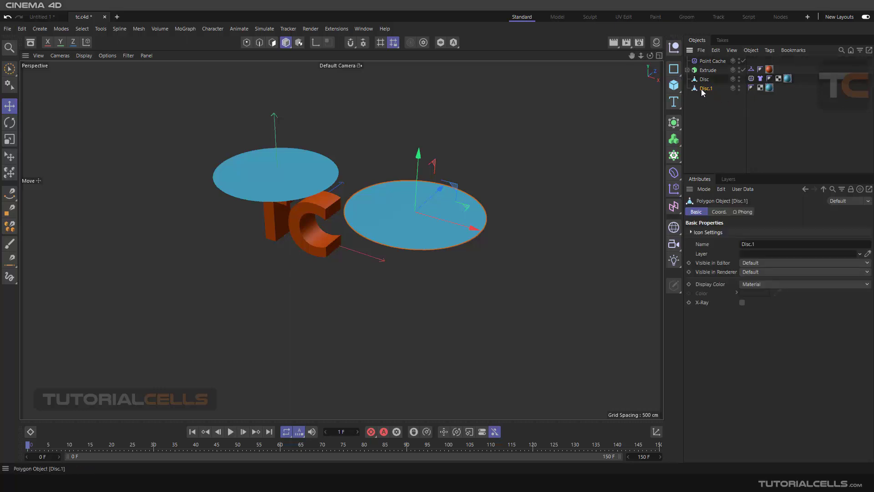
pyautogui.press('Delete')
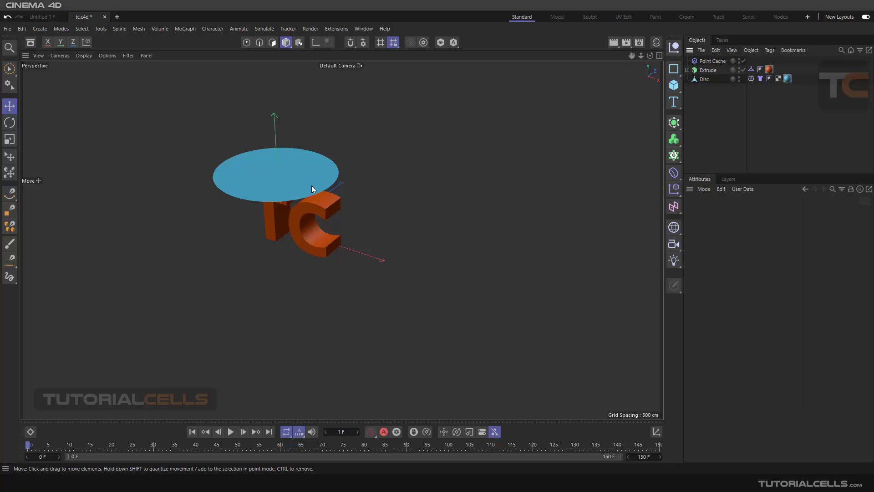
# - Duplicate the Disc again as Disc.1 and delete its Point Cache and Cloth tags
pyautogui.moveTo(699, 80); pyautogui.dragTo(699, 97)
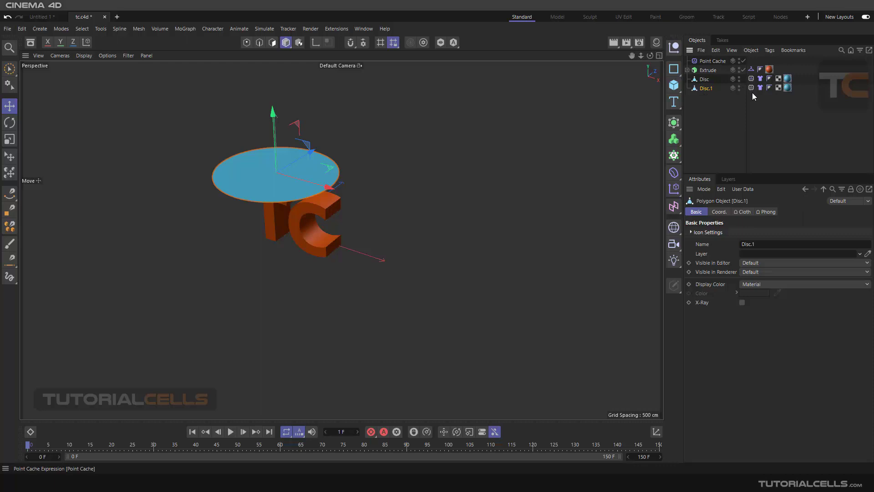
pyautogui.moveTo(761, 87); pyautogui.dragTo(753, 89)
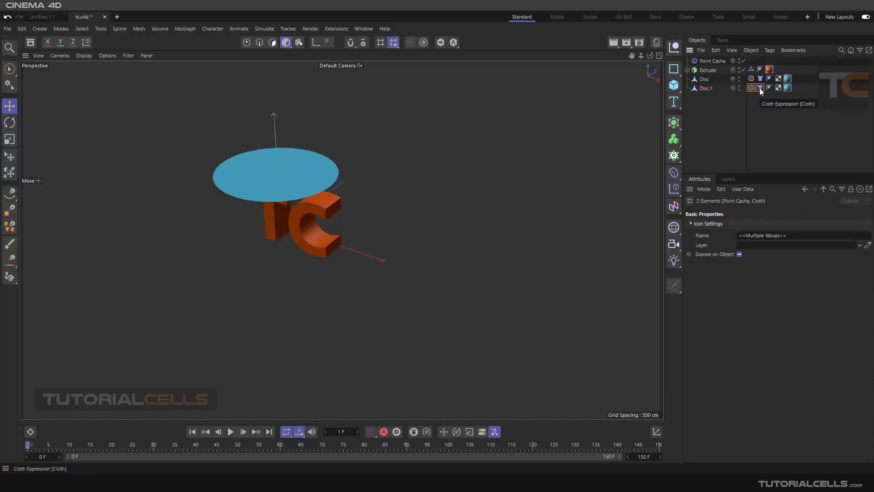
pyautogui.press('Delete')
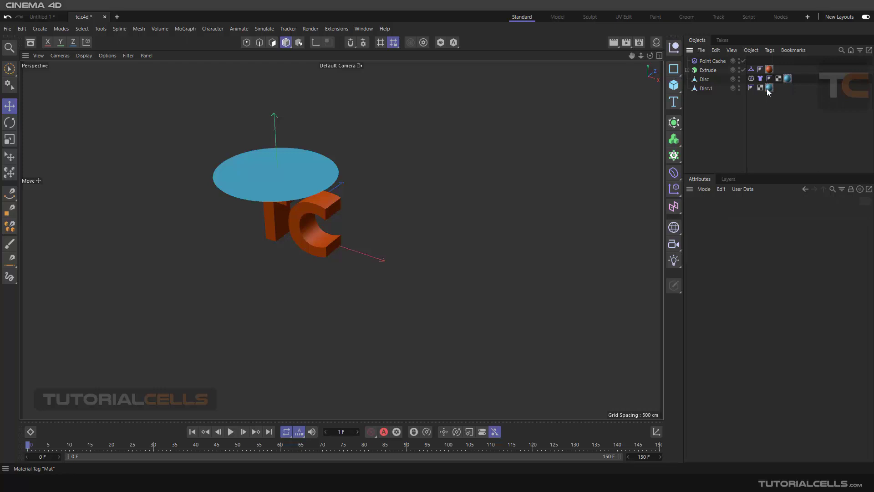
# - Move Disc.1 right of the logo and copy two discs down-left as Disc.3 and Disc.4
pyautogui.click(707, 89)
pyautogui.moveTo(276, 174); pyautogui.dragTo(560, 238)
pyautogui.keyDown('shift'); pyautogui.click(410, 211); pyautogui.keyUp('shift')
pyautogui.keyDown('ctrl'); pyautogui.moveTo(463, 186); pyautogui.dragTo(408, 245); pyautogui.keyUp('ctrl')
pyautogui.click(476, 176)
pyautogui.scroll(-2, 477, 175)
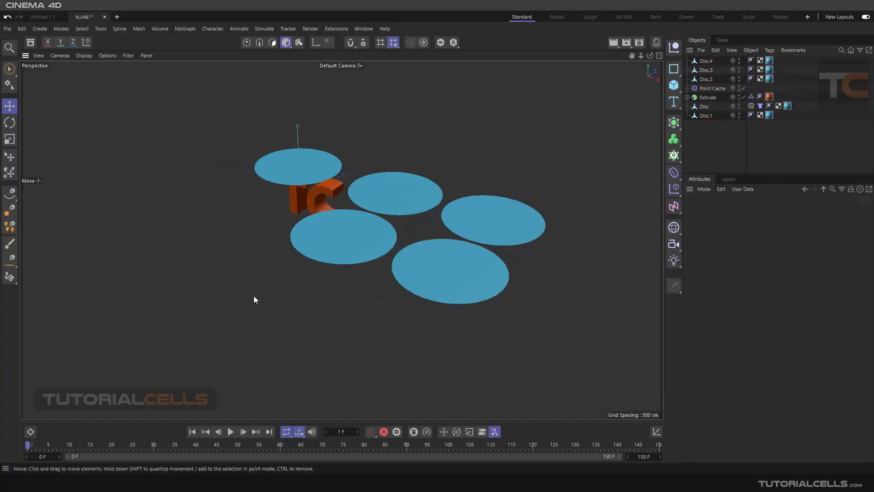
# - Play and stop the animation to confirm only the original disc drapes, then return to frame 0
pyautogui.click(232, 431)
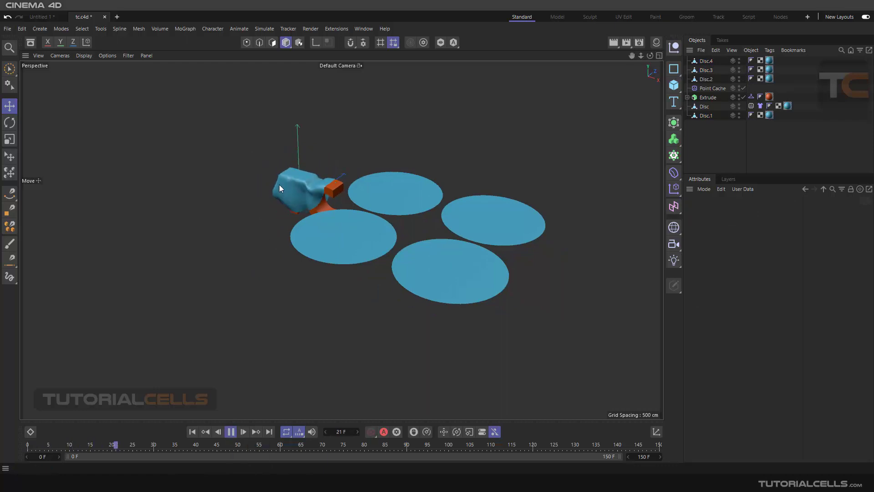
pyautogui.click(231, 431)
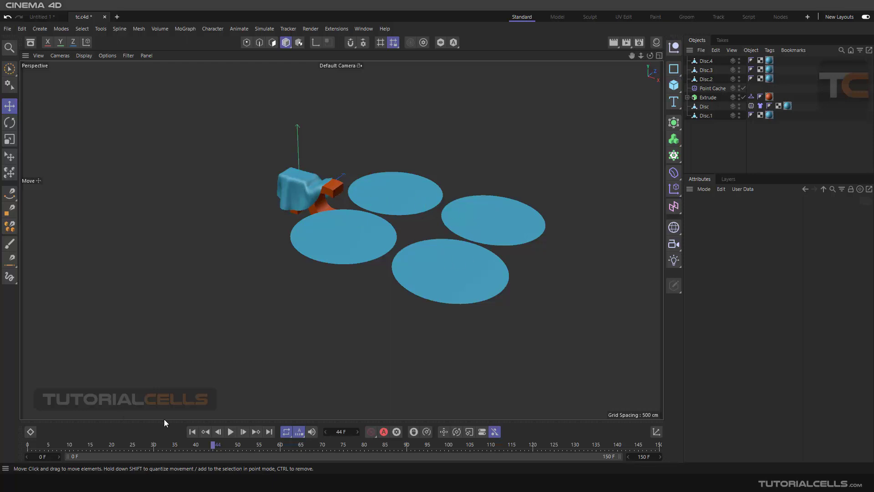
pyautogui.click(192, 431)
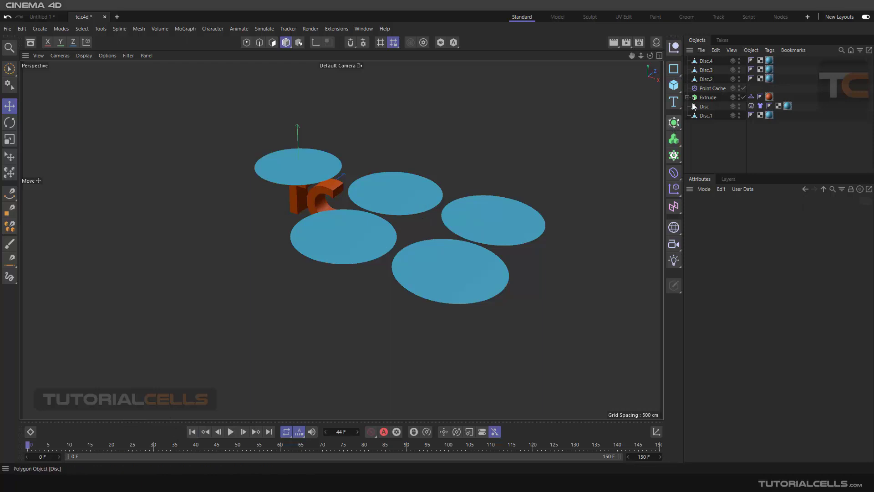
# - Move Disc.1 between Disc.2 and Extrude, check the discs, then select the Point Cache object
pyautogui.moveTo(708, 89)
pyautogui.mouseDown()
pyautogui.moveTo(705, 107)
pyautogui.moveTo(712, 60)
pyautogui.moveTo(705, 73)
pyautogui.mouseUp()
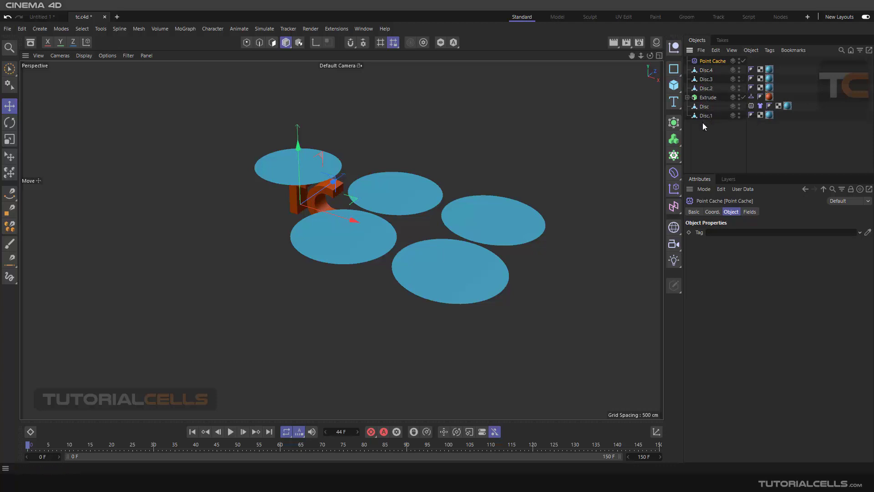
pyautogui.moveTo(702, 117); pyautogui.dragTo(706, 97)
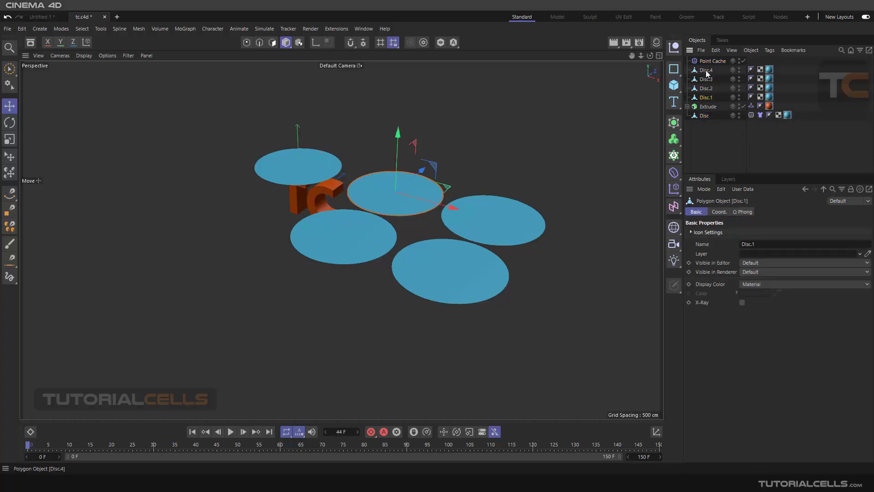
pyautogui.click(705, 70)
pyautogui.click(706, 88)
pyautogui.click(706, 98)
pyautogui.click(705, 61)
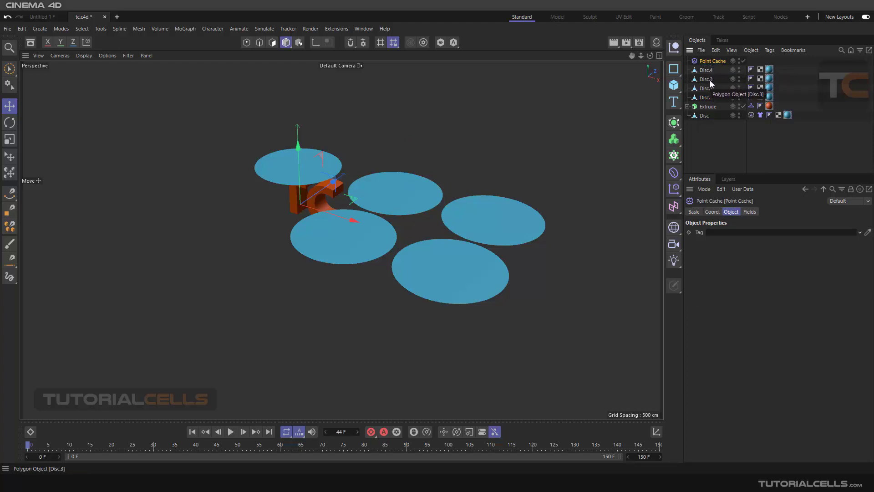
# - Add a Null and parent the Point Cache object and Disc.4 through Disc.1 under it
pyautogui.click(675, 47)
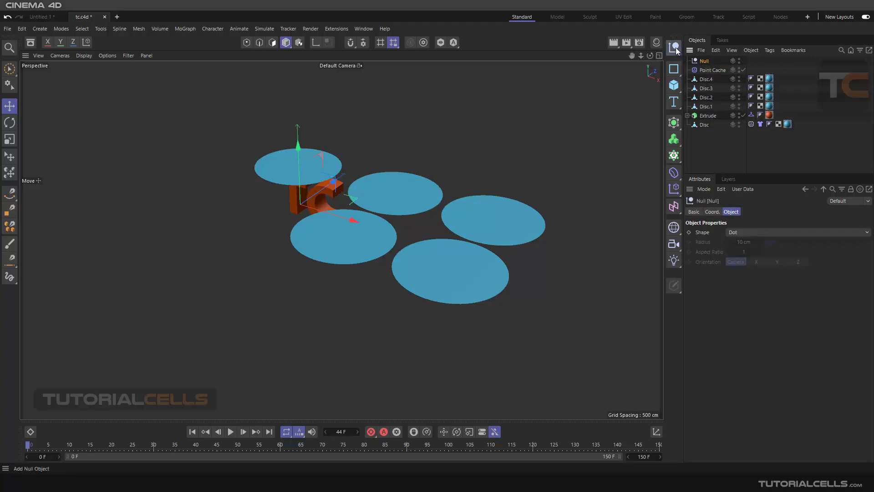
pyautogui.click(704, 71)
pyautogui.keyDown('shift'); pyautogui.click(706, 106); pyautogui.keyUp('shift')
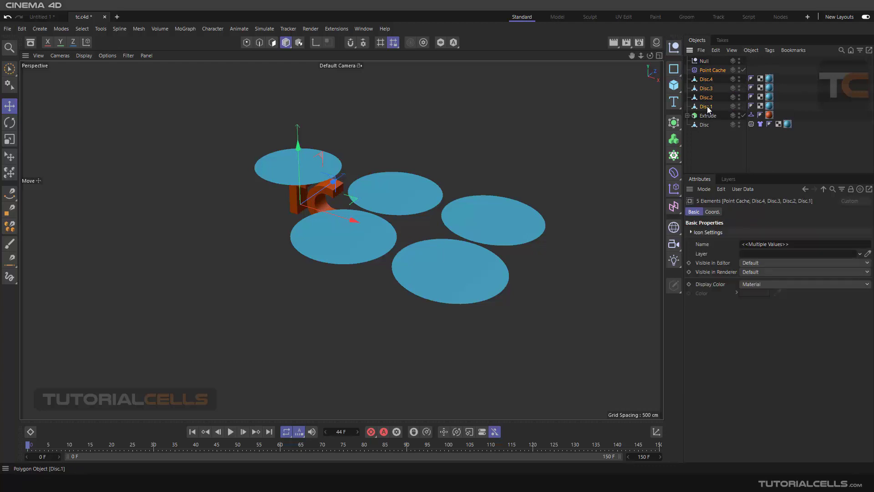
pyautogui.moveTo(705, 72); pyautogui.dragTo(705, 63)
pyautogui.click(711, 72)
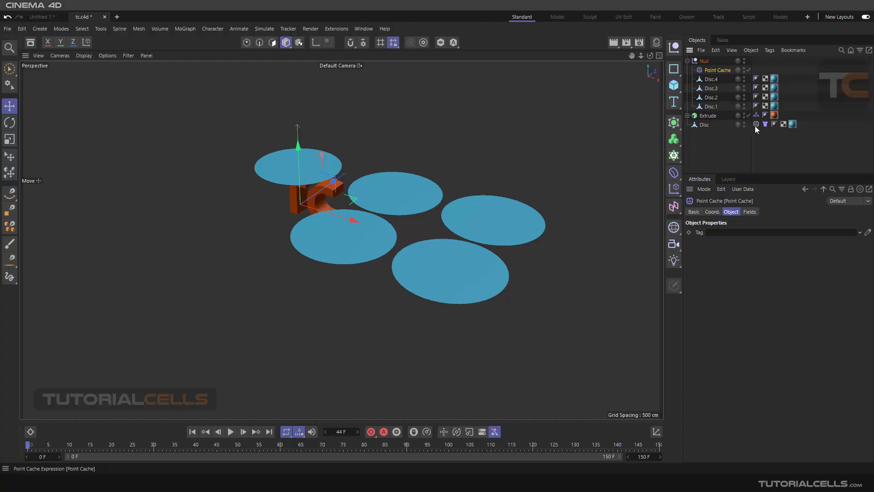
# - Link the Disc's Point Cache tag into the Point Cache object's Tag field, then preview the drape
pyautogui.moveTo(757, 144); pyautogui.dragTo(733, 234)
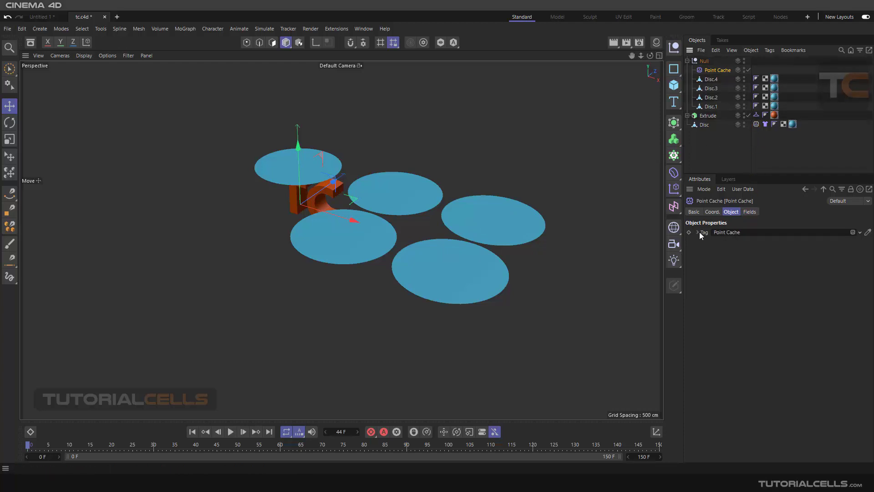
pyautogui.click(230, 431)
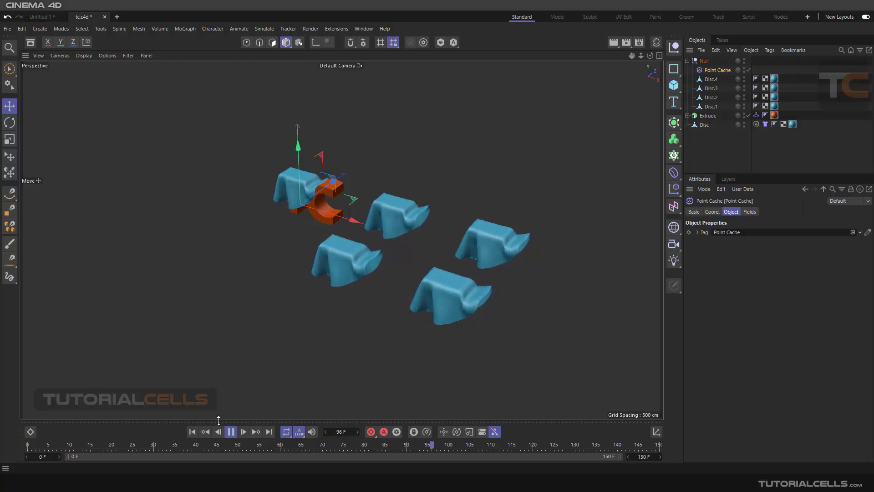
pyautogui.click(231, 432)
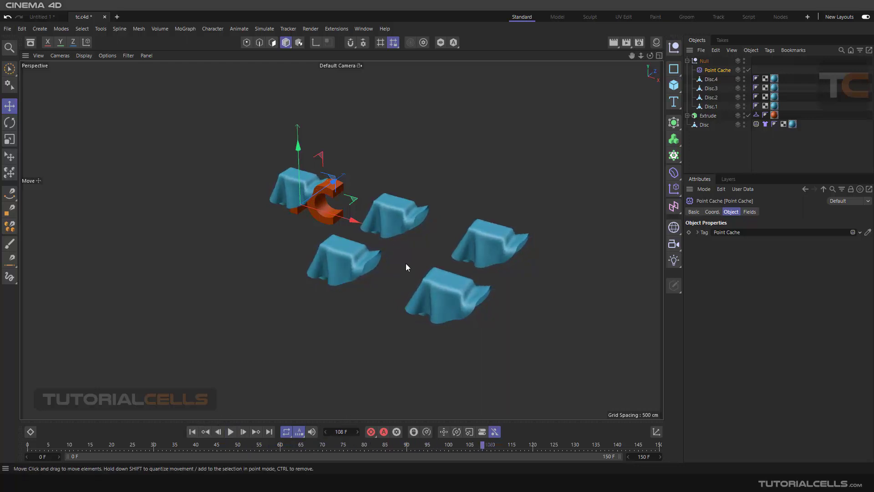
pyautogui.click(192, 431)
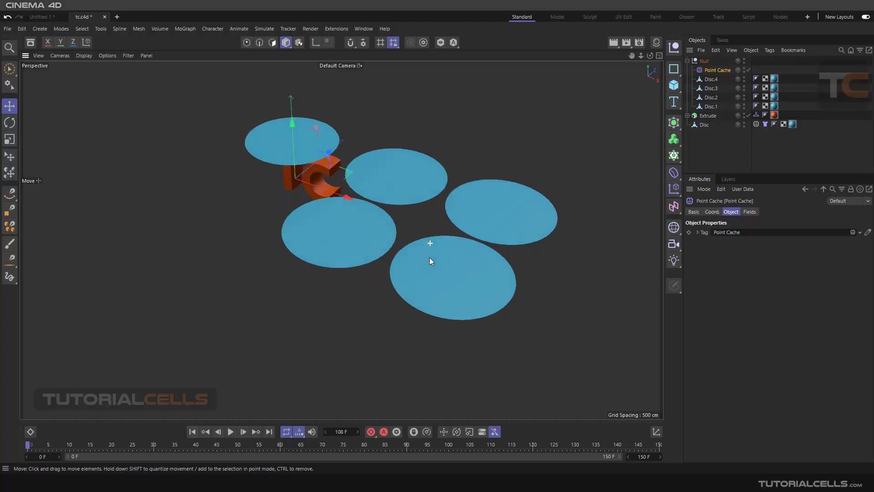
# - Add a roughly 324 cm Spherical Field to the Point Cache, centred among the discs, and play it back
pyautogui.click(750, 212)
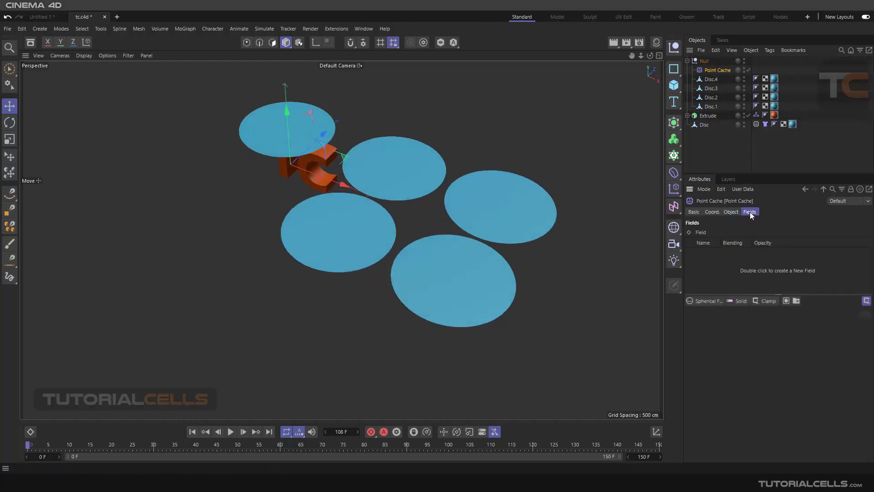
pyautogui.click(703, 303)
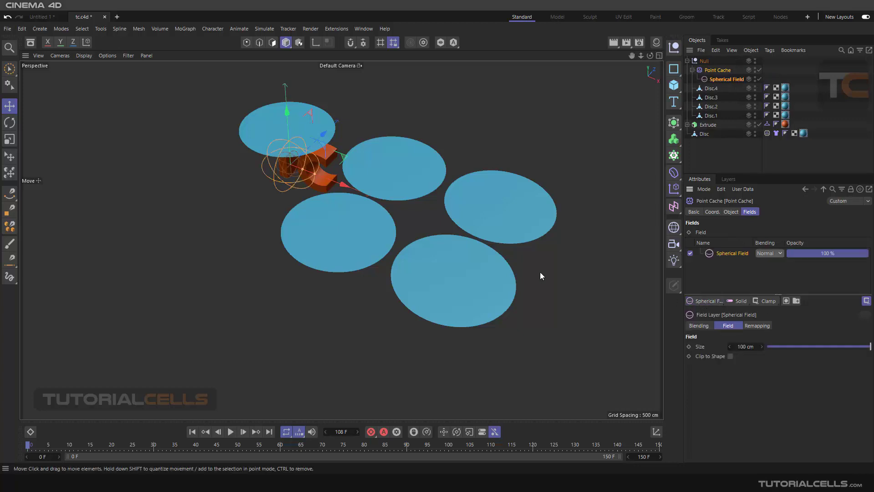
pyautogui.moveTo(348, 187); pyautogui.dragTo(511, 238)
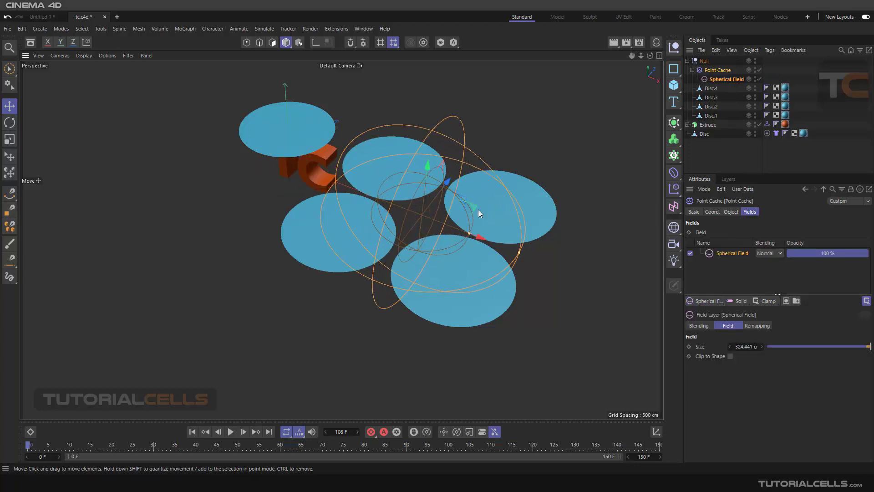
pyautogui.keyDown('alt'); pyautogui.moveTo(478, 210); pyautogui.dragTo(446, 221); pyautogui.keyUp('alt')
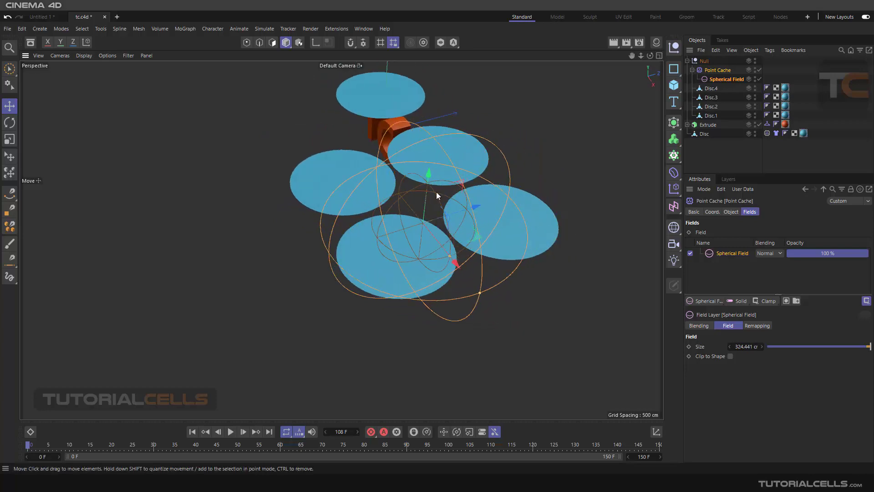
pyautogui.moveTo(429, 172); pyautogui.dragTo(431, 134)
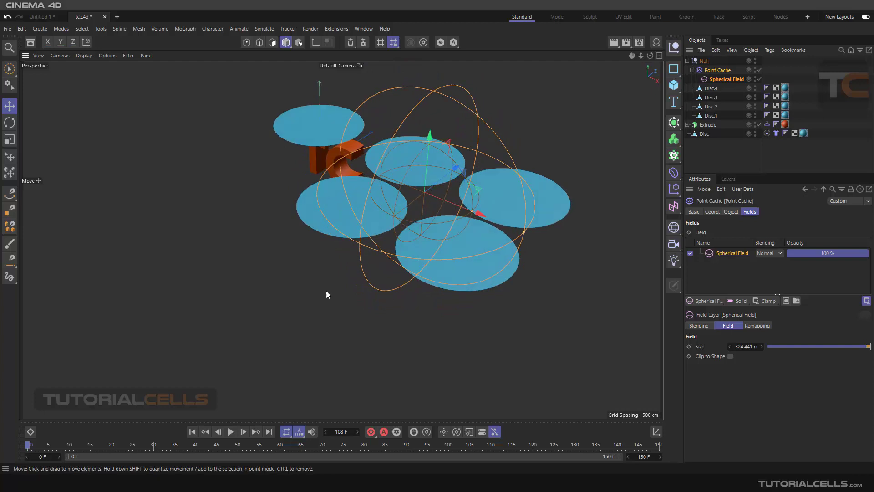
pyautogui.click(230, 431)
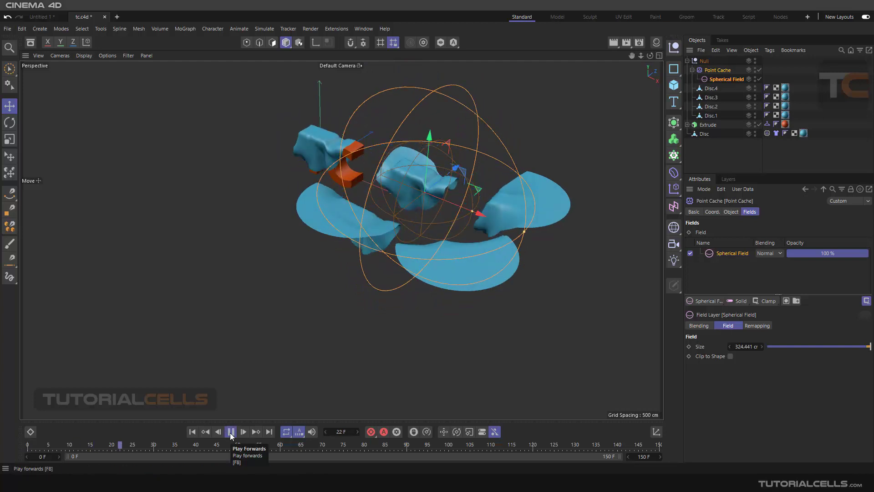
# - Stop playback and shrink the Spherical Field to 264.72 cm, nudging its position
pyautogui.click(230, 431)
pyautogui.keyDown('alt'); pyautogui.moveTo(445, 219); pyautogui.dragTo(440, 246); pyautogui.keyUp('alt')
pyautogui.moveTo(519, 255); pyautogui.dragTo(504, 246)
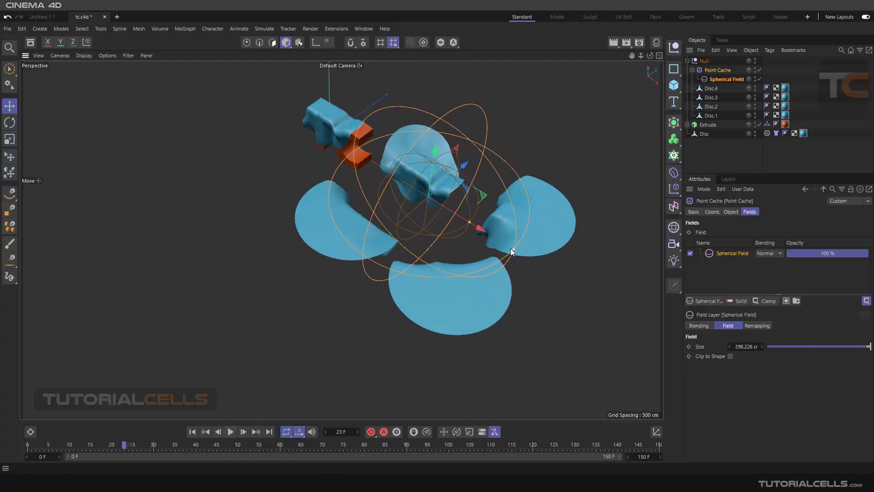
pyautogui.moveTo(465, 167); pyautogui.dragTo(444, 206)
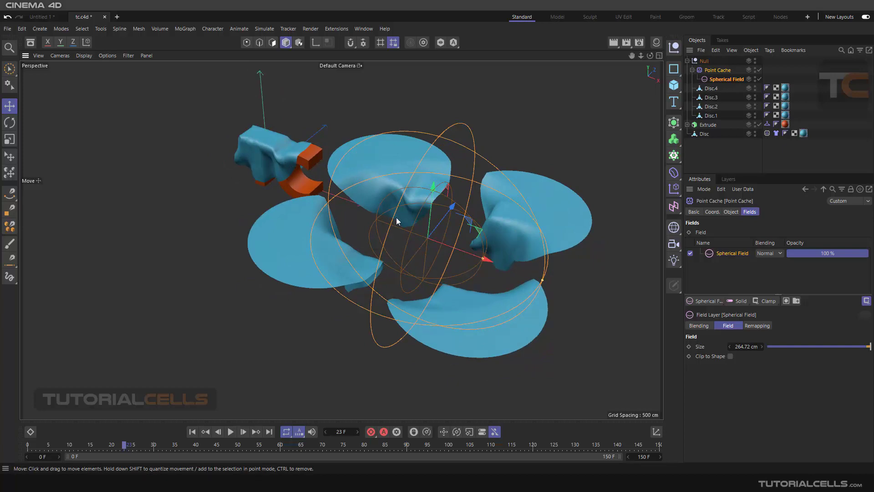
# - Enlarge the field's inner falloff and slide the field along X so only covered discs drape
pyautogui.keyDown('alt'); pyautogui.moveTo(428, 223); pyautogui.dragTo(455, 227); pyautogui.keyUp('alt')
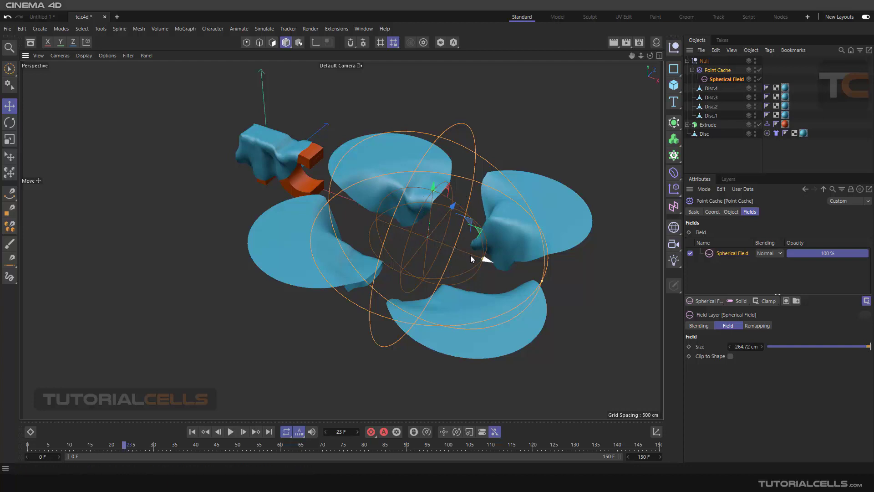
pyautogui.moveTo(482, 258)
pyautogui.mouseDown()
pyautogui.moveTo(506, 261)
pyautogui.moveTo(494, 259)
pyautogui.mouseUp()
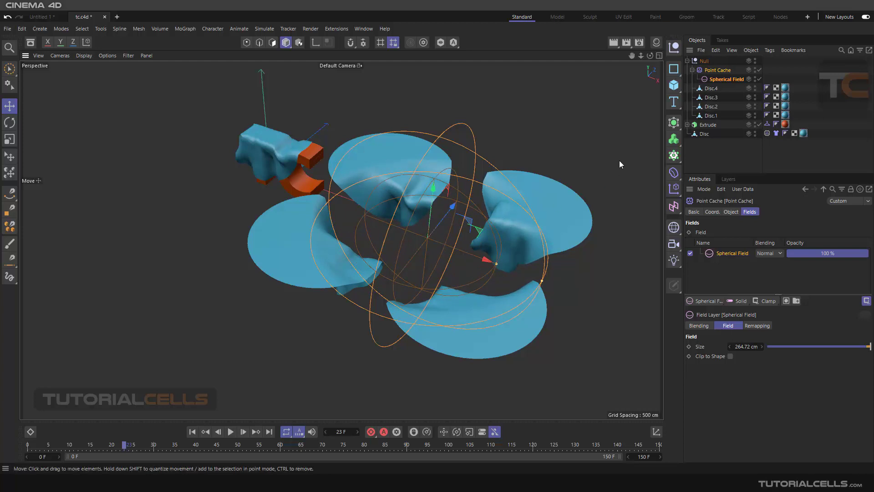
pyautogui.keyDown('alt'); pyautogui.moveTo(534, 188); pyautogui.dragTo(467, 277); pyautogui.keyUp('alt')
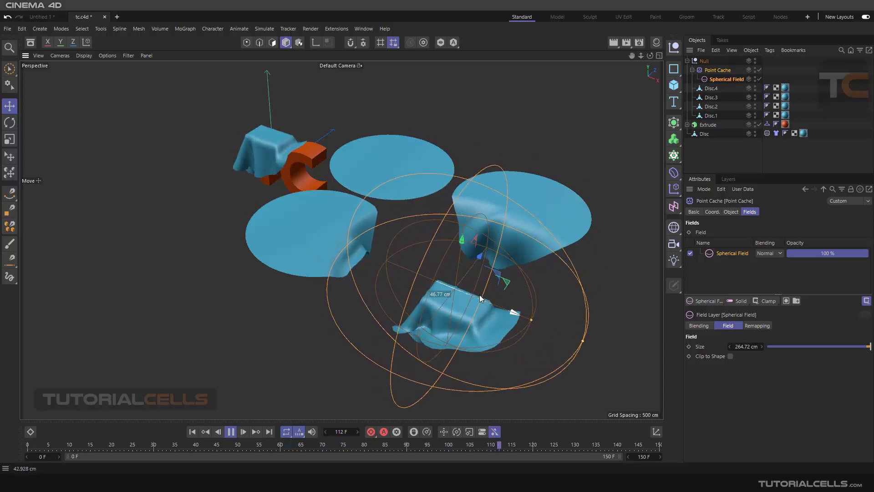
pyautogui.keyDown('alt'); pyautogui.moveTo(467, 277); pyautogui.dragTo(471, 251, button='middle'); pyautogui.keyUp('alt')
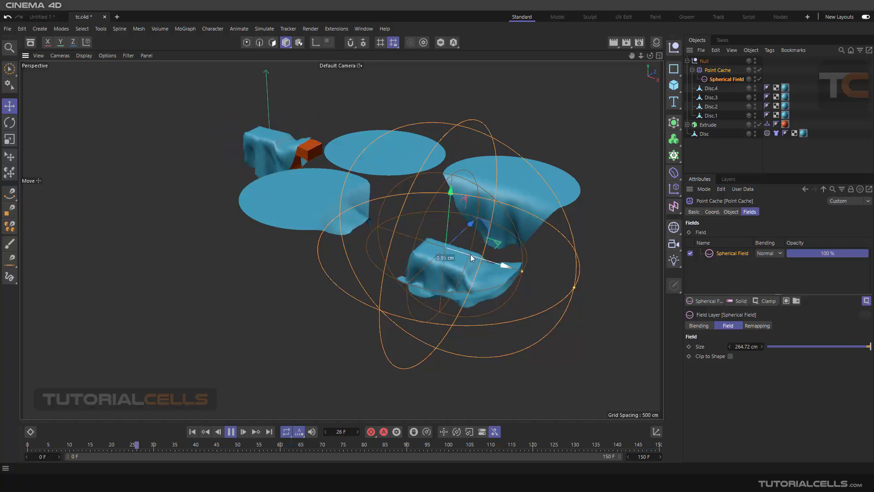
pyautogui.moveTo(471, 254); pyautogui.dragTo(489, 220)
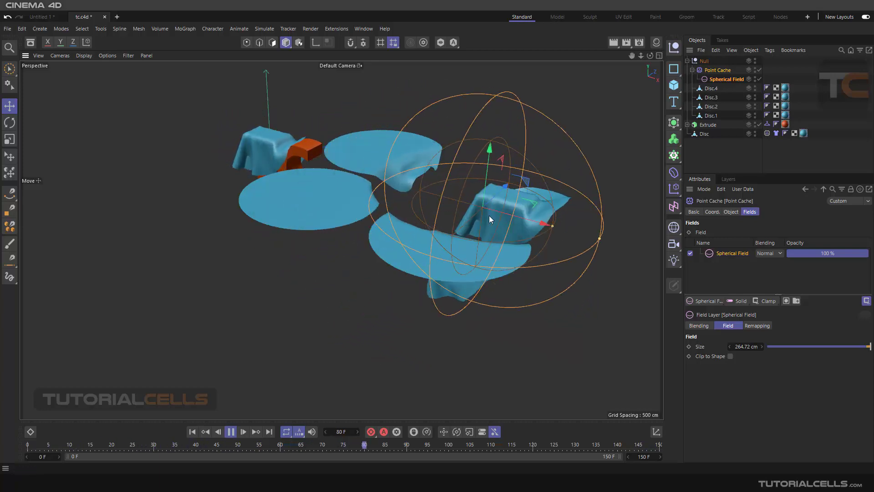
pyautogui.keyDown('alt'); pyautogui.moveTo(435, 231); pyautogui.dragTo(424, 159); pyautogui.keyUp('alt')
# - Delete the Spherical Field and inspect all five discs draping during playback
pyautogui.click(722, 80)
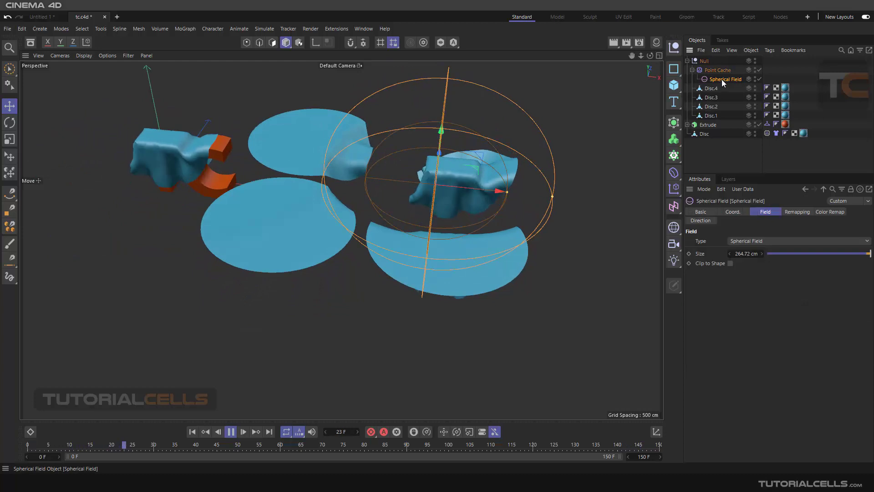
pyautogui.press('Delete')
pyautogui.click(721, 71)
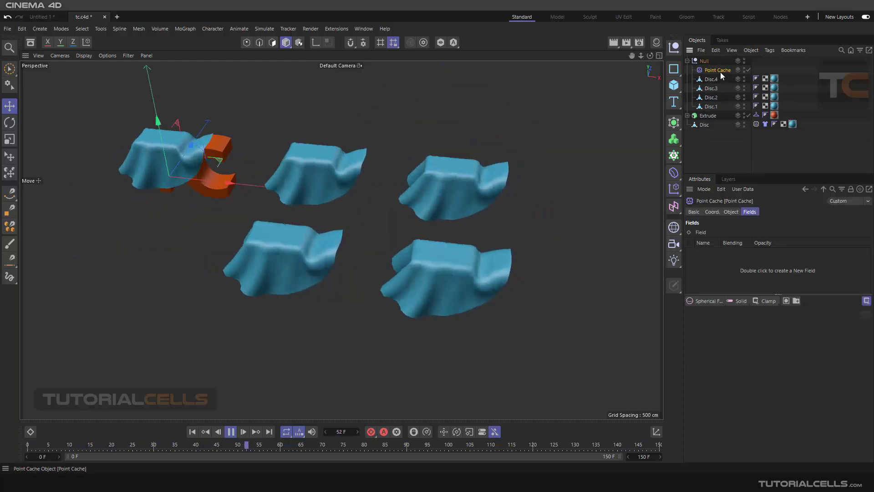
pyautogui.keyDown('alt'); pyautogui.moveTo(463, 206); pyautogui.dragTo(410, 189); pyautogui.keyUp('alt')
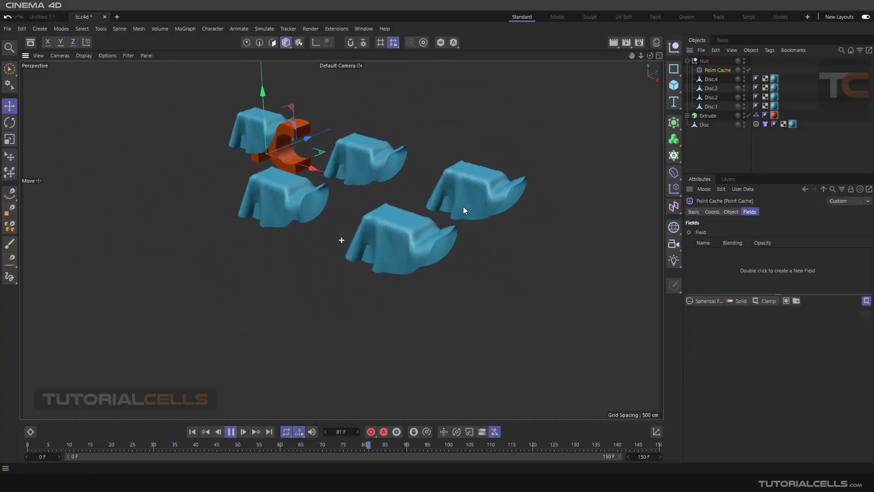
pyautogui.keyDown('alt'); pyautogui.moveTo(464, 209); pyautogui.dragTo(476, 211); pyautogui.keyUp('alt')
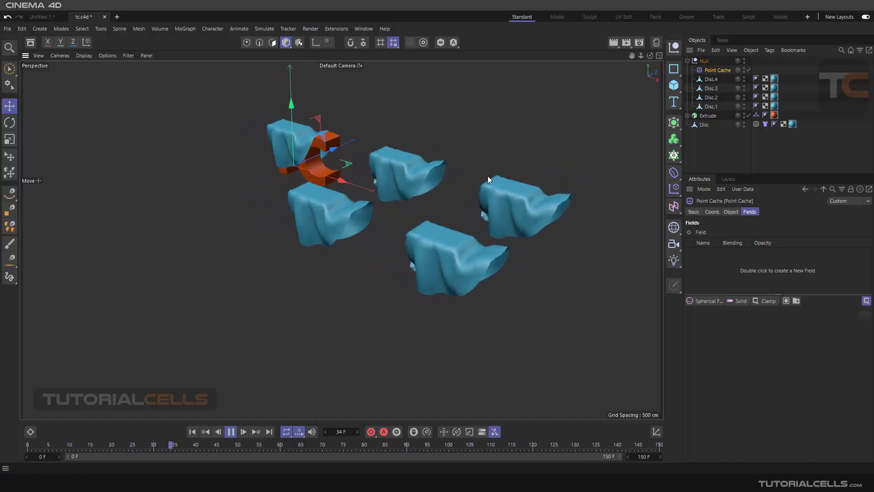
pyautogui.keyDown('alt'); pyautogui.moveTo(477, 186); pyautogui.dragTo(457, 200); pyautogui.keyUp('alt')
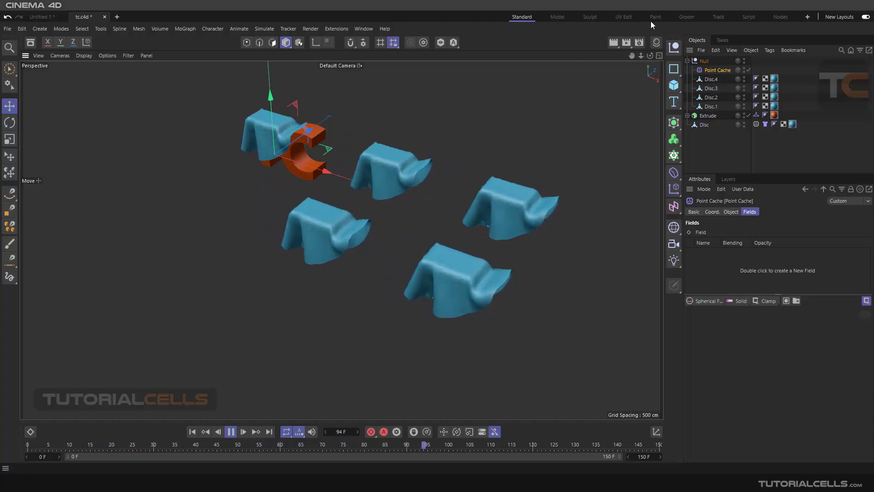